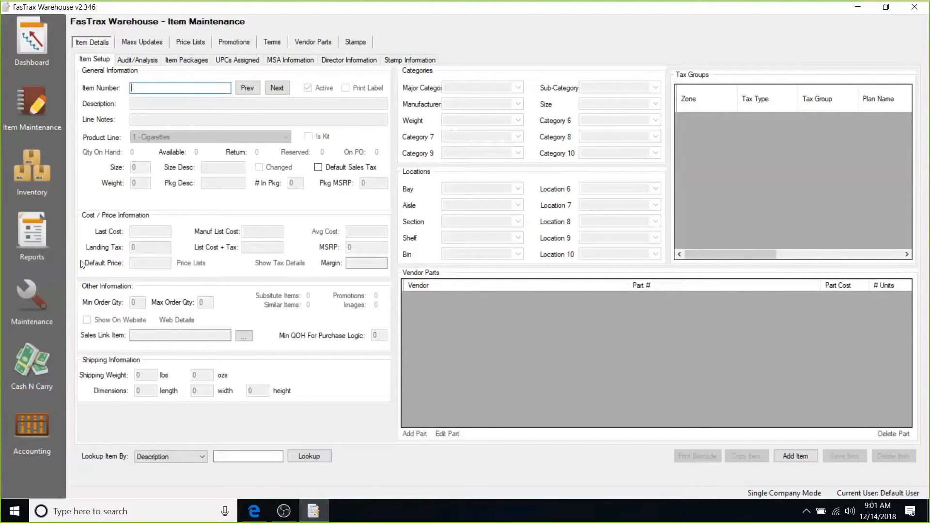
Add and save a tax type named Cigar in the maintenance area's tax types.
click(31, 298)
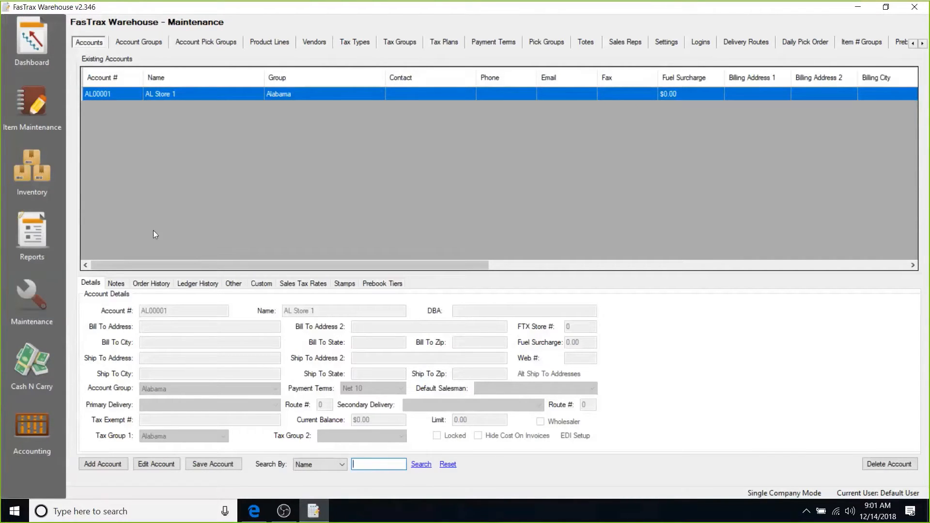
click(358, 45)
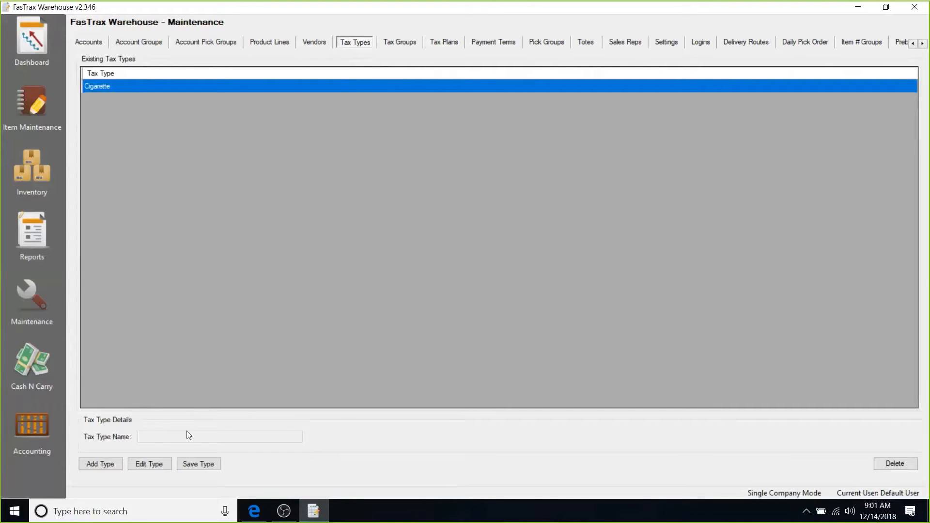
click(102, 466)
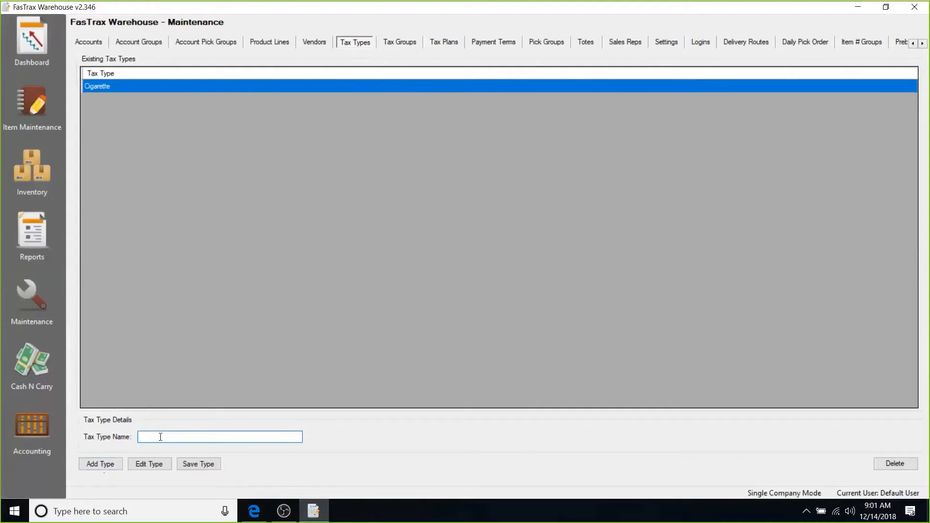
text(Cigar)
click(215, 466)
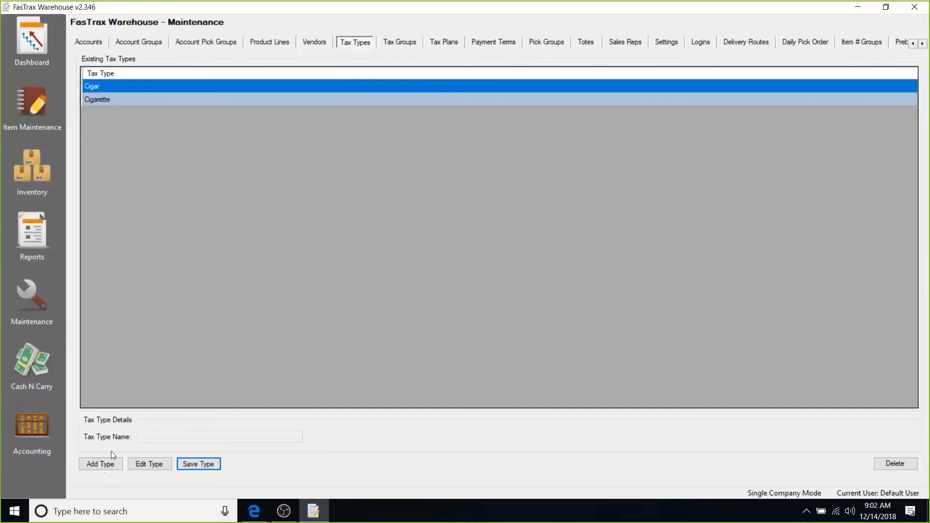
Add and save another tax type named Weighted Tobacco.
click(102, 464)
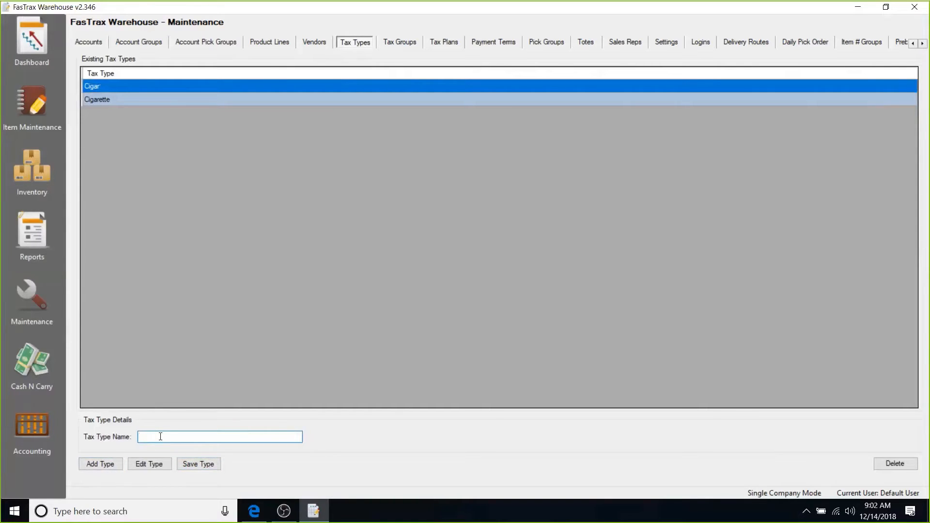
text(Weighted Tobacco)
click(212, 465)
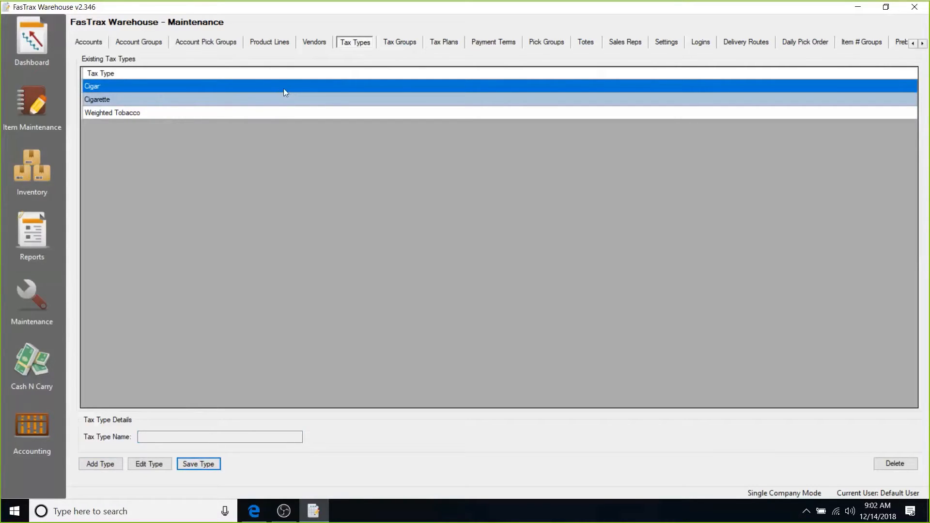
Add a tax group named Tax Group 1 to the existing tax groups and save it.
click(392, 47)
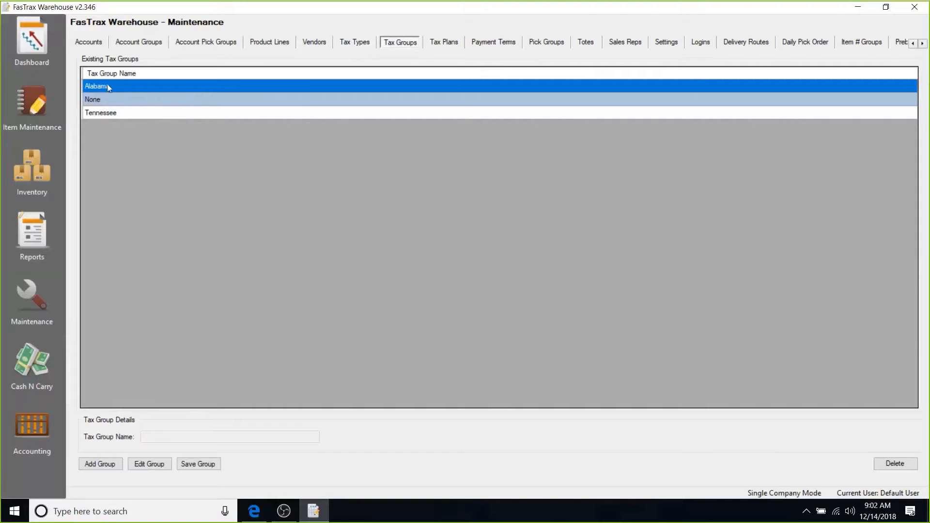
click(151, 113)
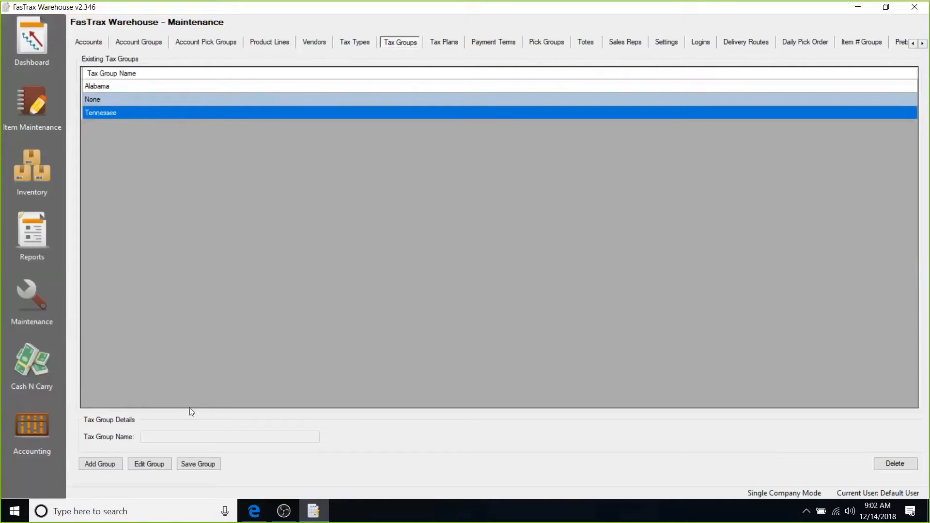
click(101, 465)
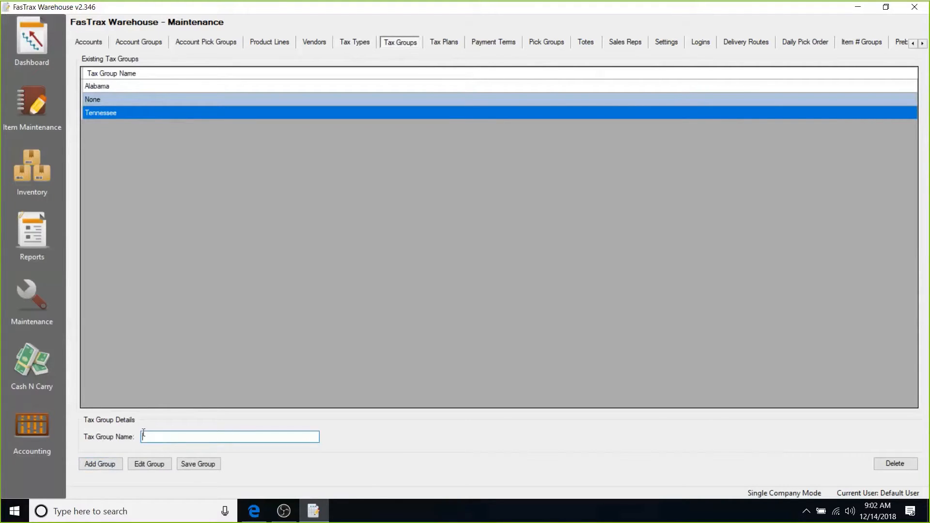
text(Tax G)
text(o)
text(roup 1)
click(198, 466)
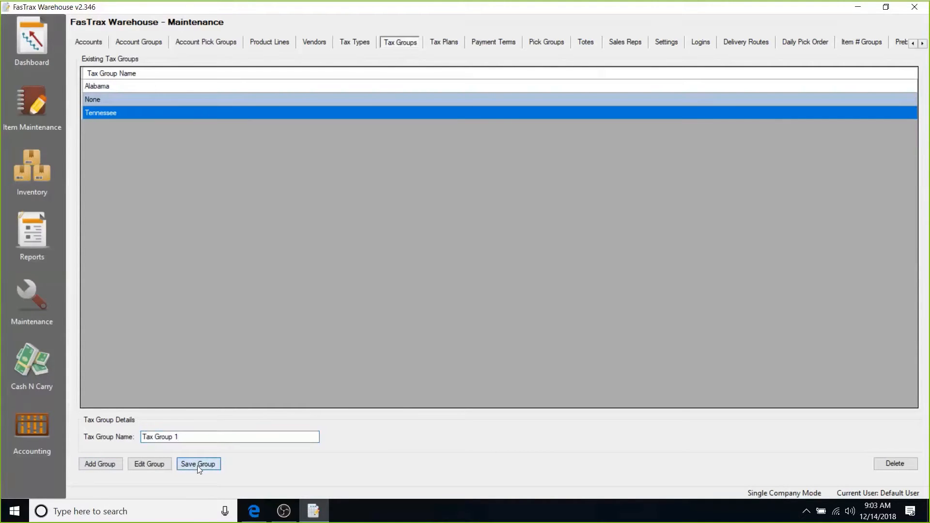
click(479, 291)
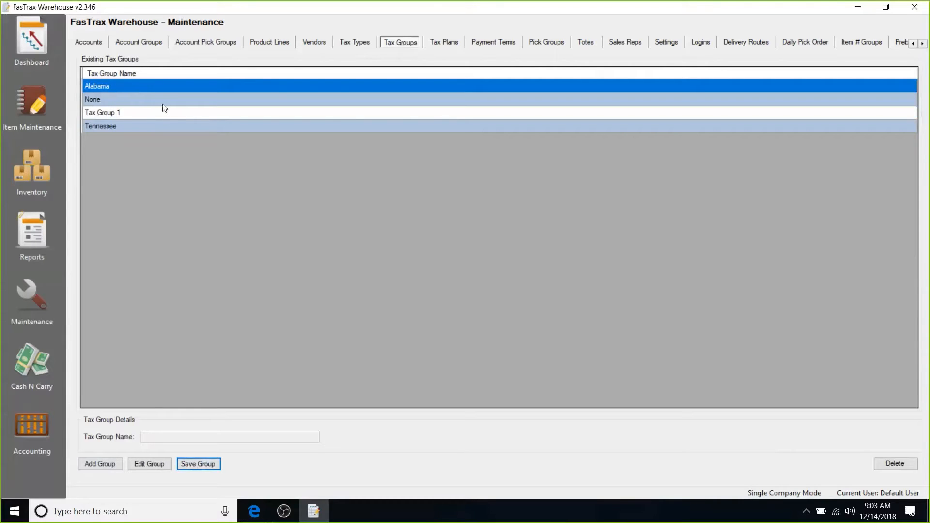
Start a new tax plan named Alabama Cigar with the plan type Percentage With Maximum.
click(443, 43)
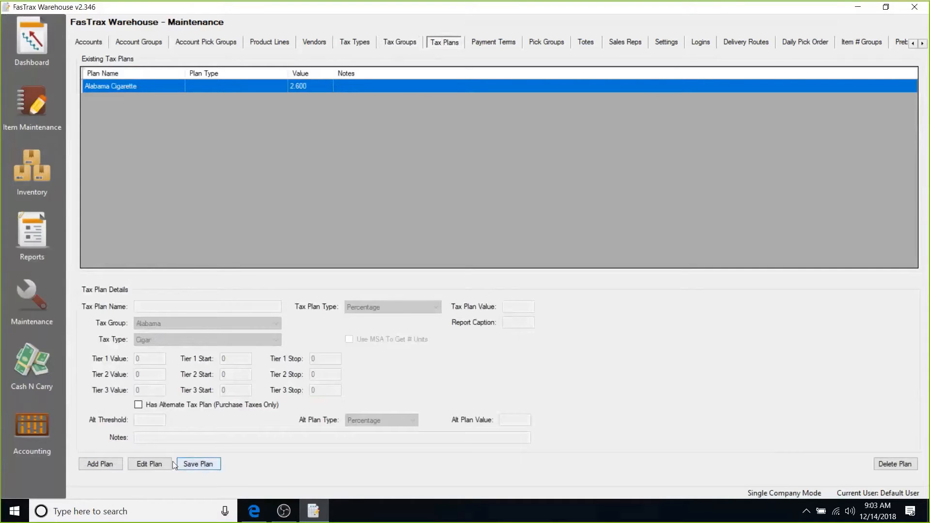
click(148, 465)
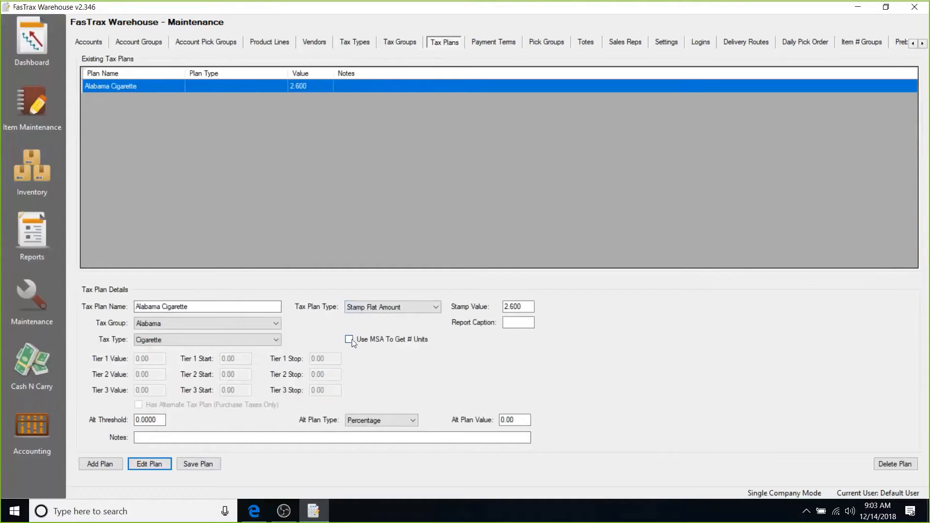
click(95, 467)
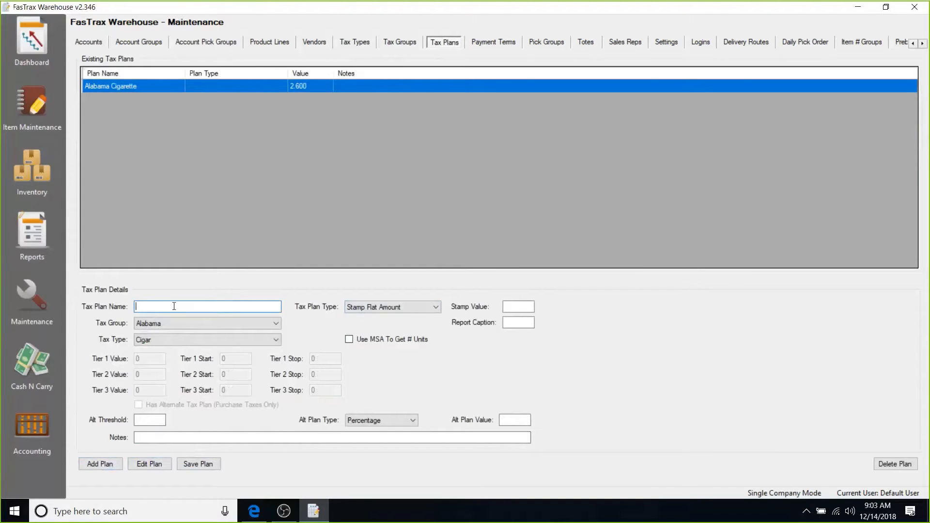
text(Alabama Cigar)
click(436, 309)
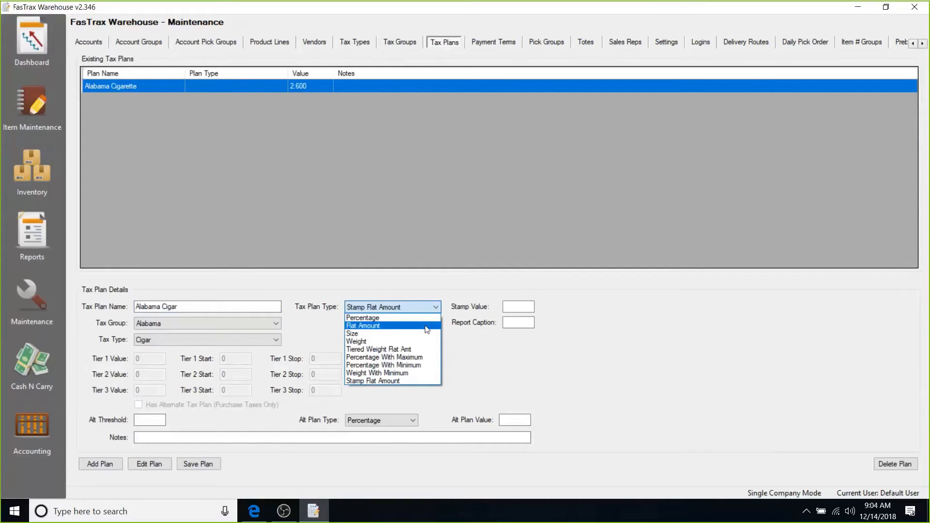
click(414, 358)
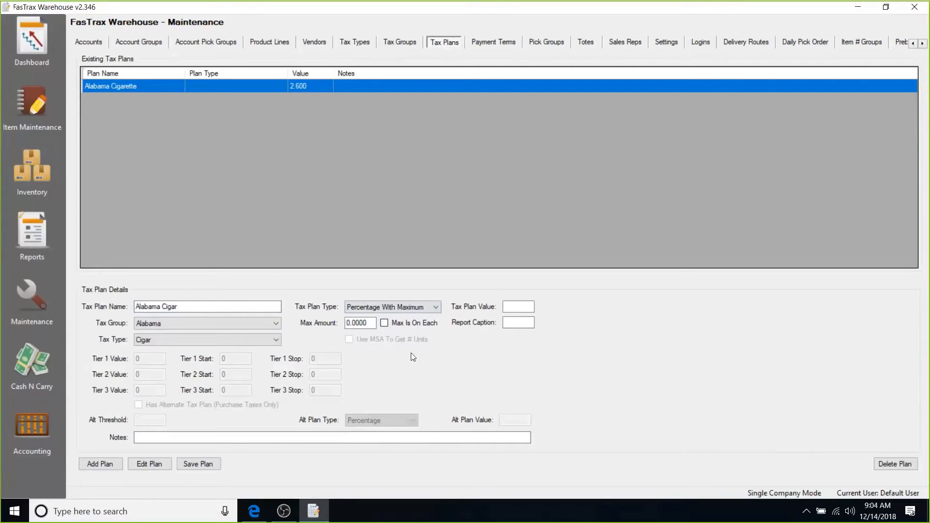
Set the Alabama Cigar plan's value to 32.00 with a maximum amount of .50 on each, keep the Alabama tax group, and save the plan.
click(510, 308)
text(32.00)
click(373, 324)
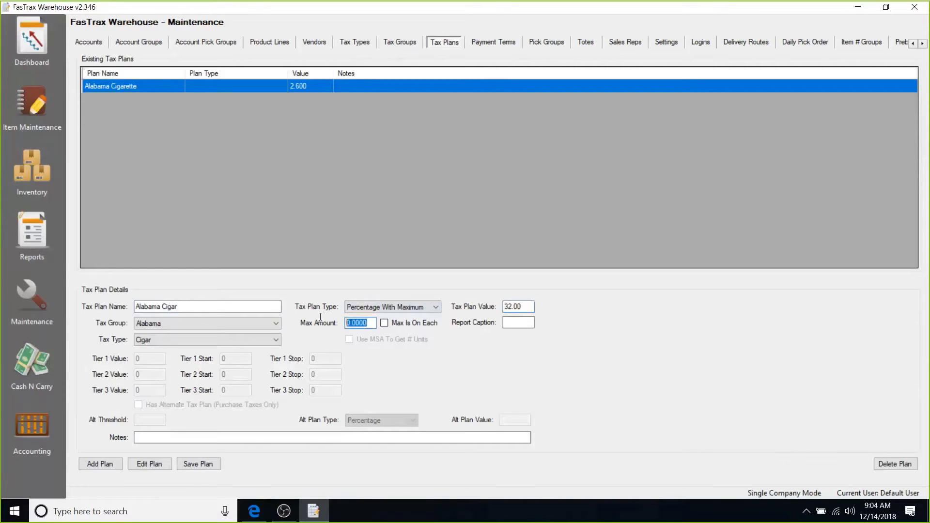
text(.50)
click(276, 324)
click(277, 323)
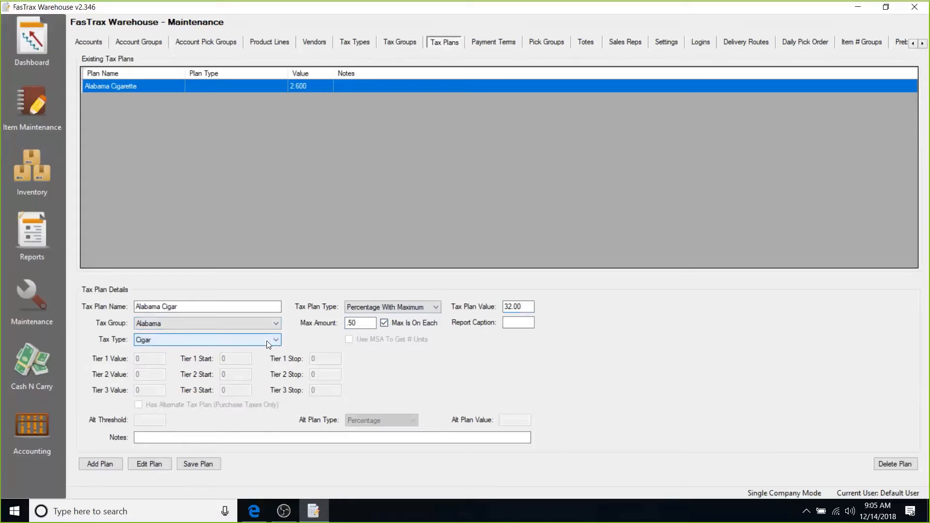
click(209, 465)
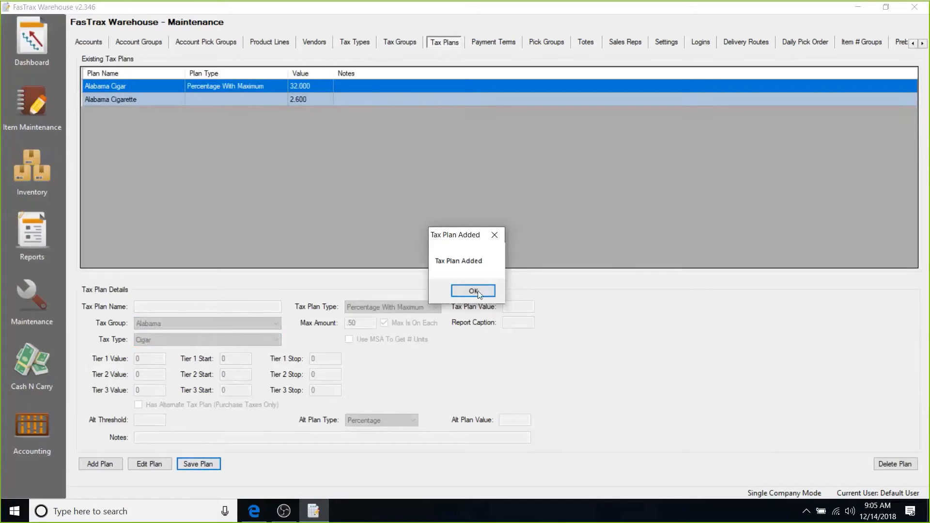
click(478, 292)
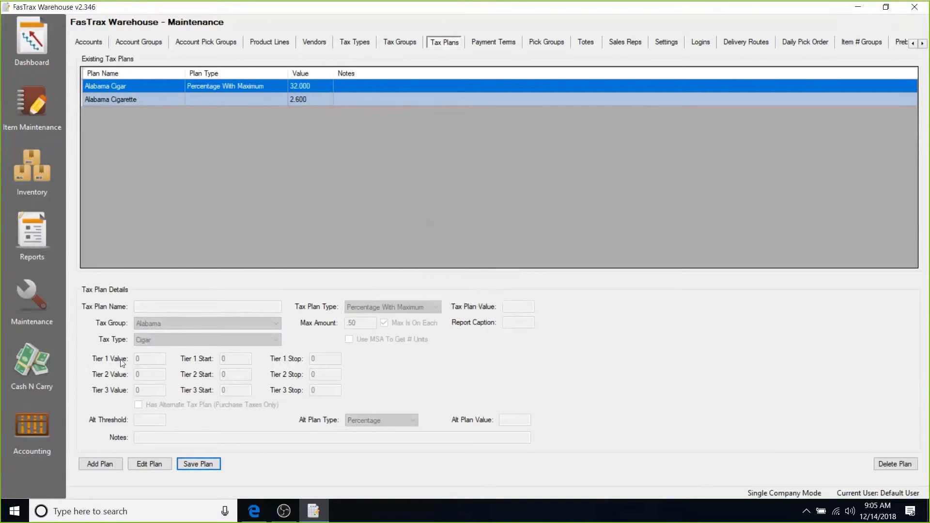
Start a new tax plan named Alabama Weighted Tobacco with the plan type Weight.
click(101, 466)
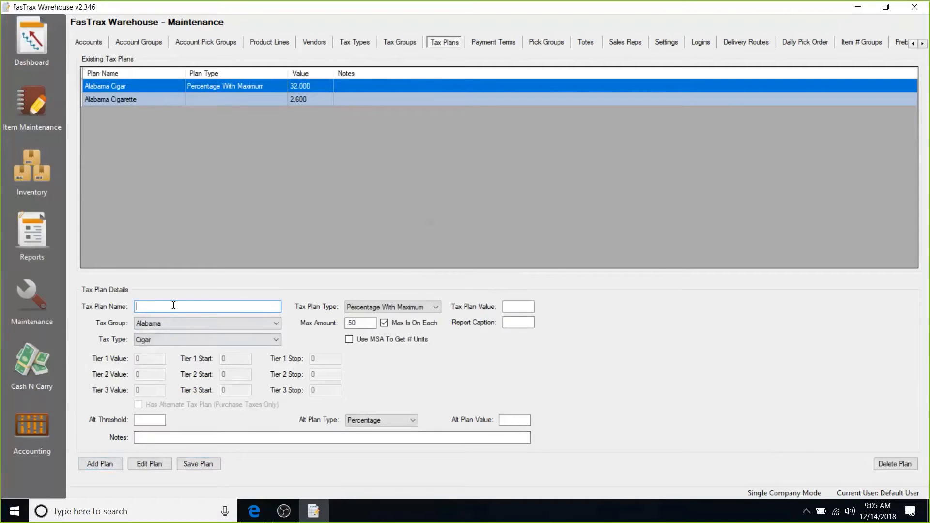
text(Alabama We)
text(ighr)
text(ed To)
text(bacco)
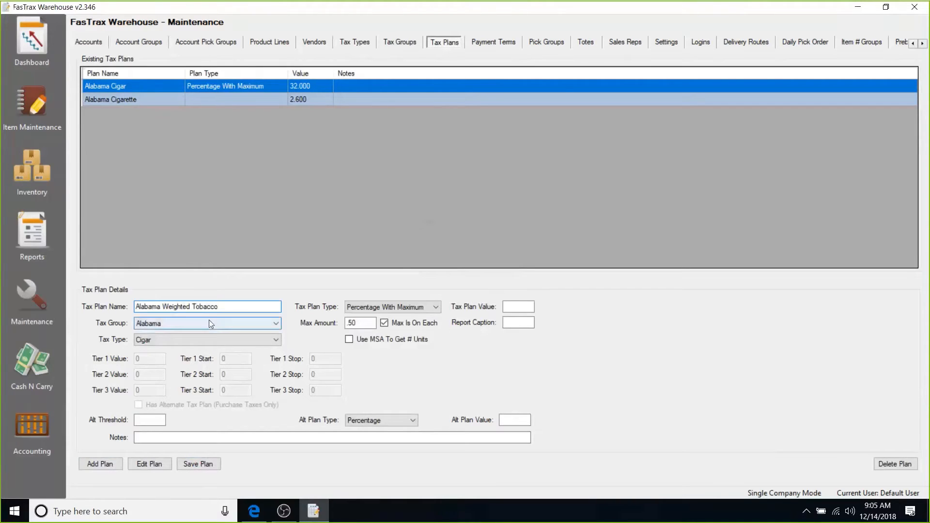
click(437, 308)
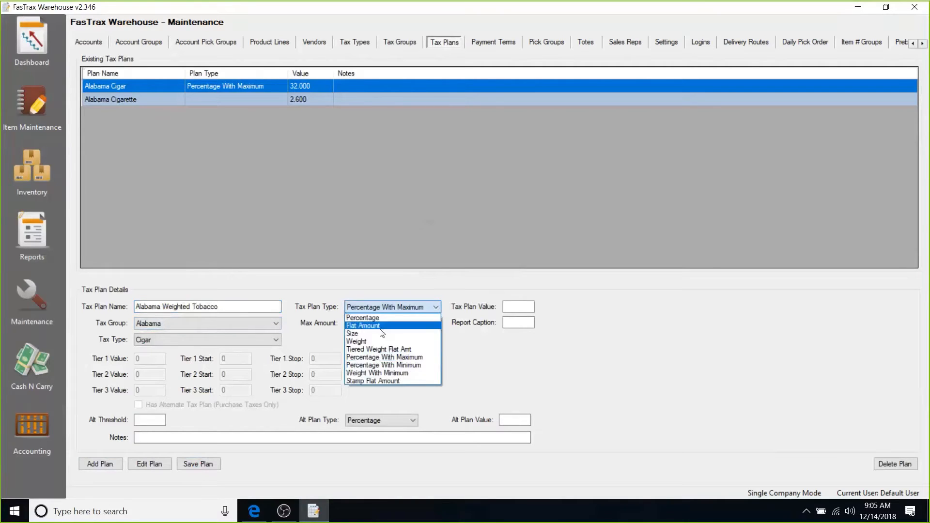
click(367, 341)
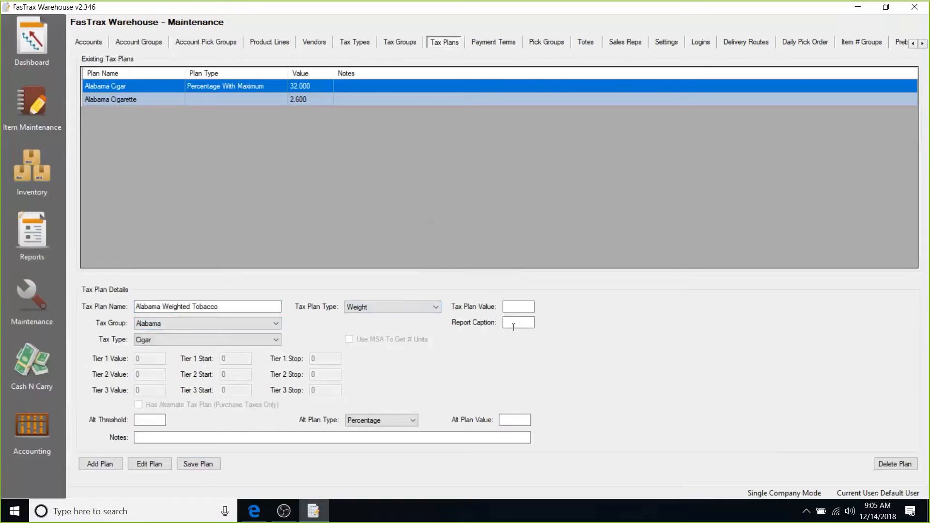
Set the Alabama Weighted Tobacco plan's value to .55 and its tax type to Weighted Tobacco, and save the plan.
click(515, 307)
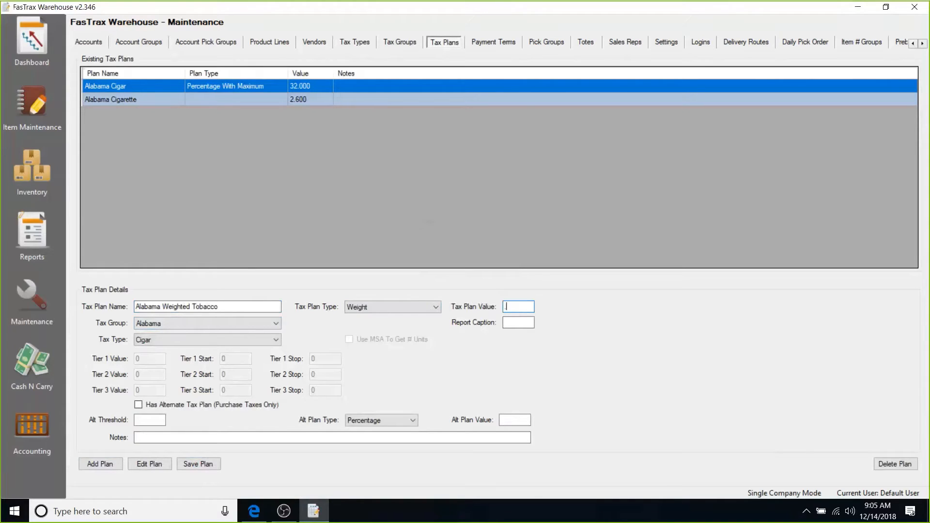
text(.55)
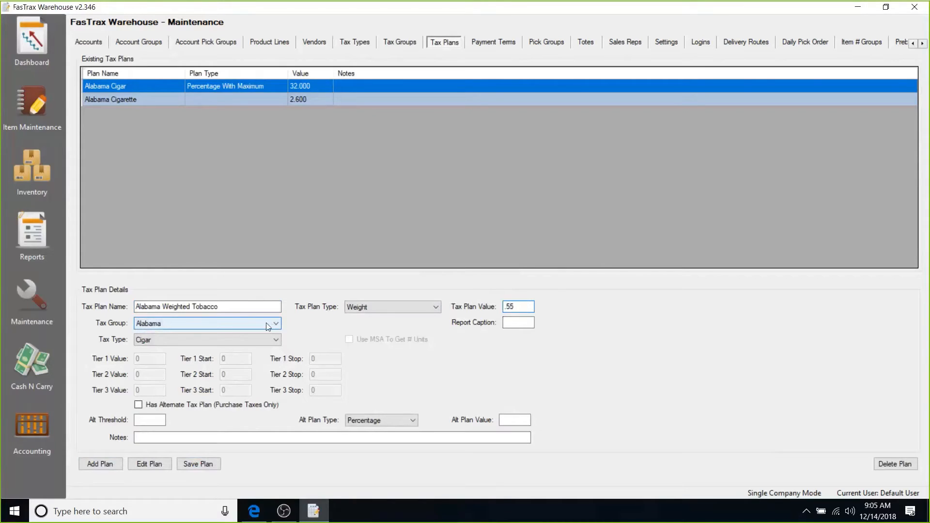
click(272, 341)
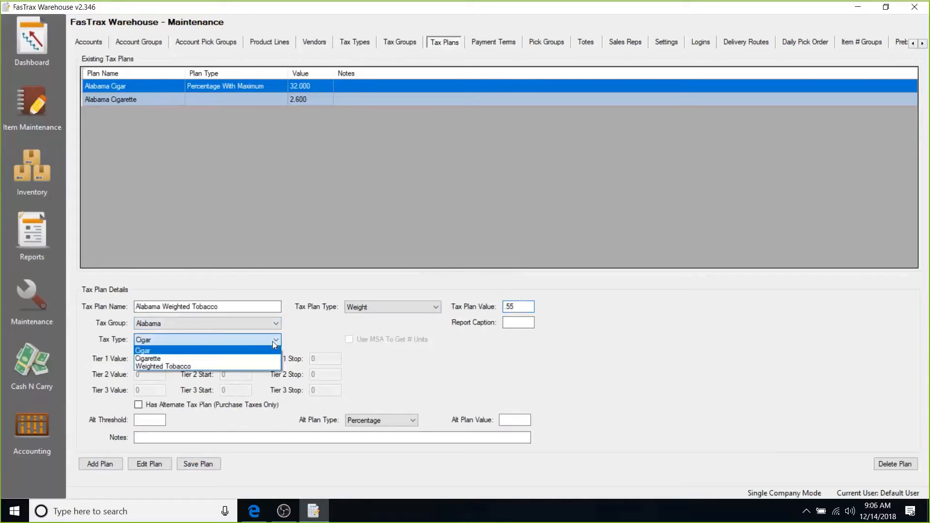
click(187, 367)
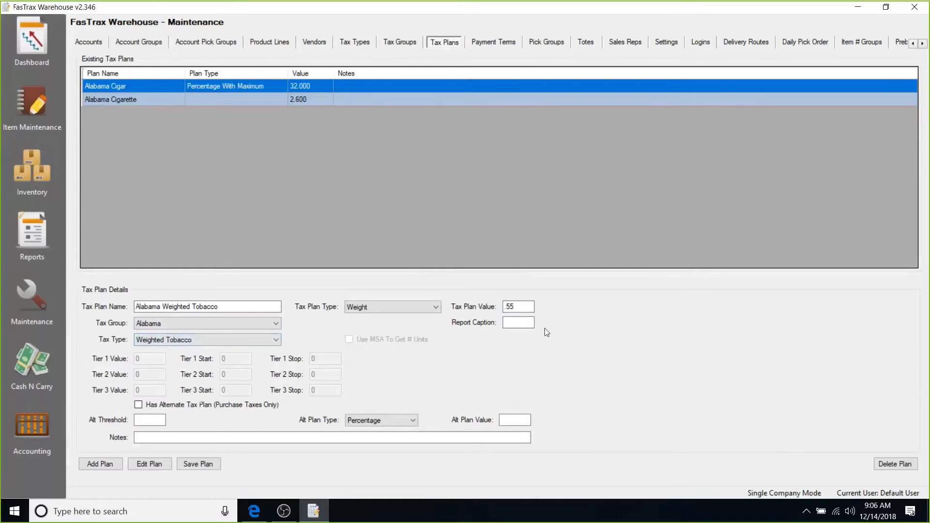
click(208, 468)
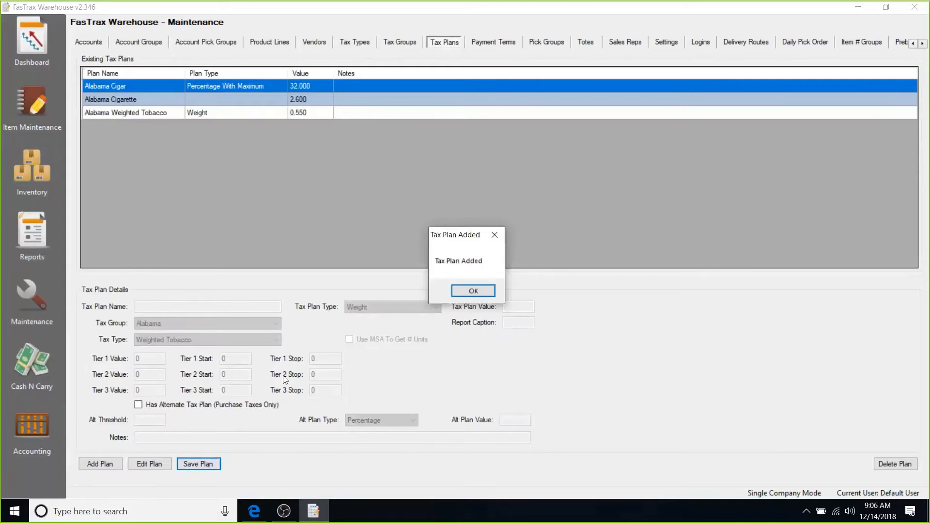
click(469, 291)
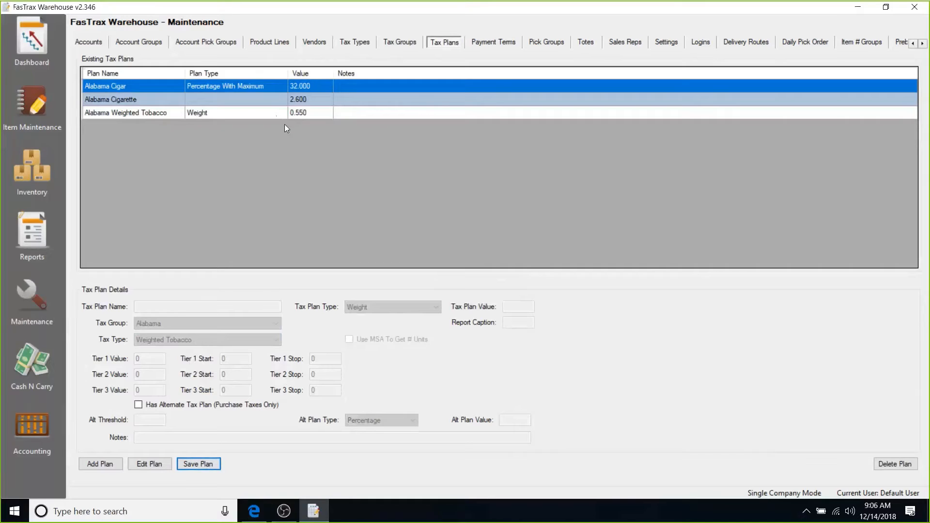
Assign the Cigar tax type to the Cigars product line and save the line.
click(272, 44)
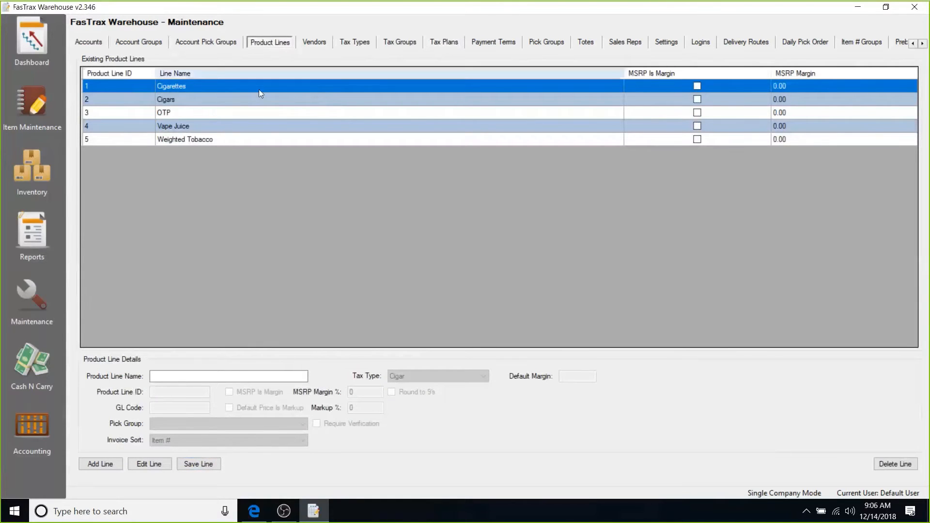
click(192, 100)
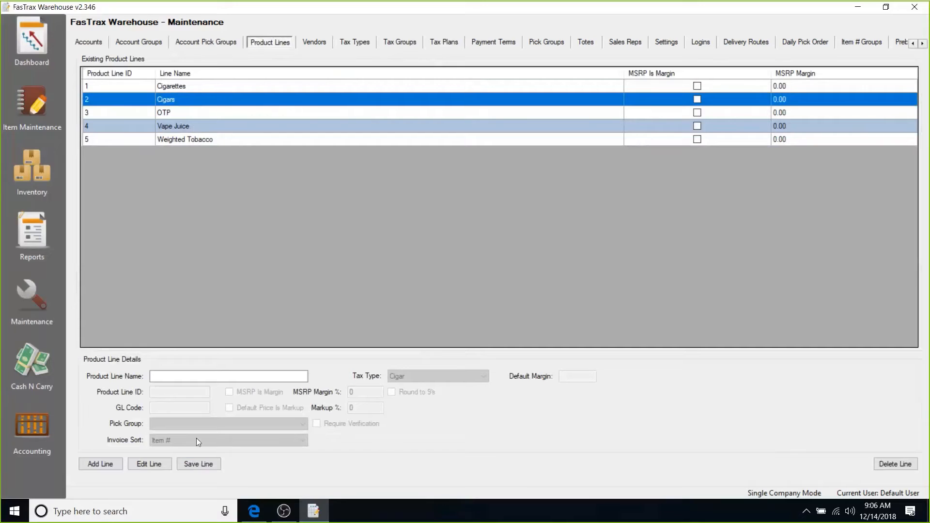
click(153, 464)
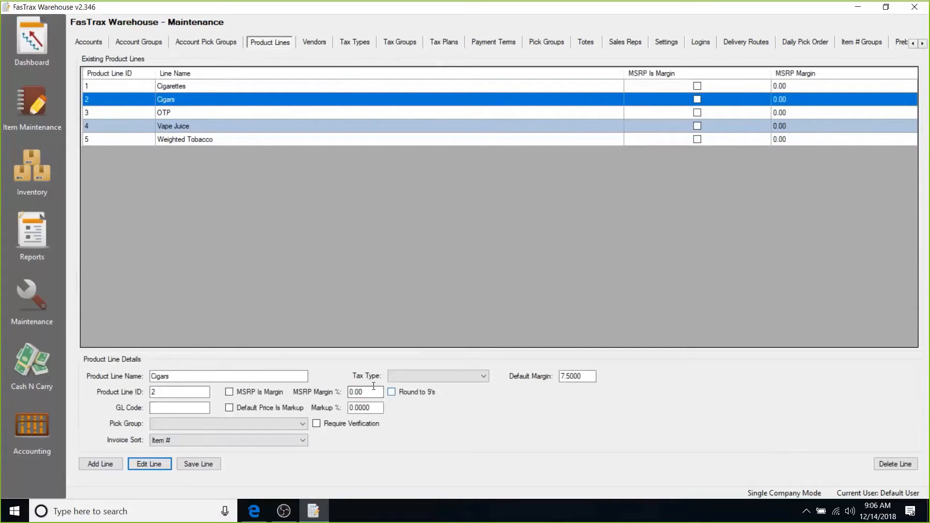
click(484, 376)
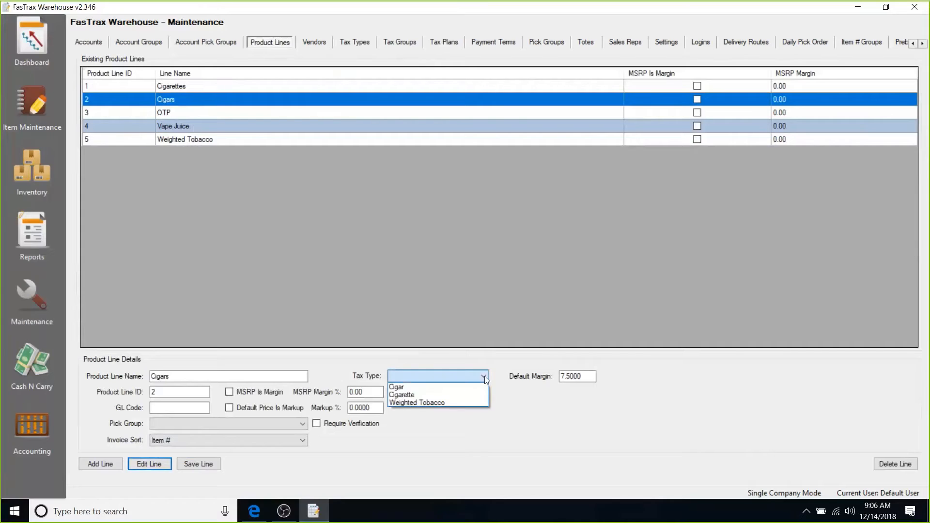
click(425, 387)
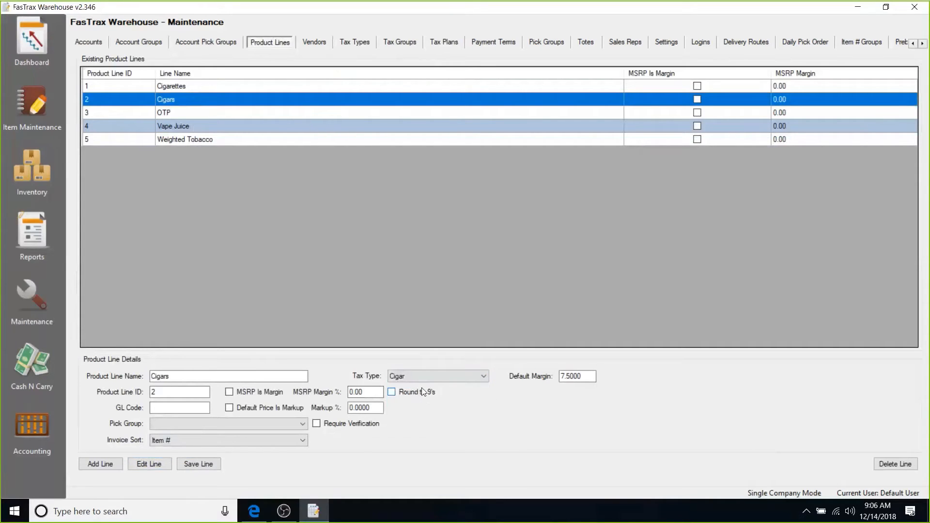
click(204, 464)
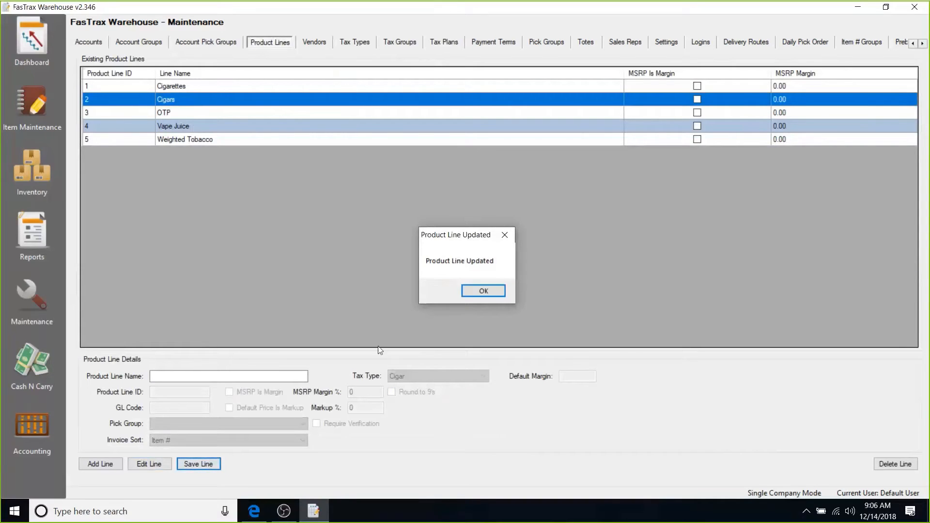
click(492, 293)
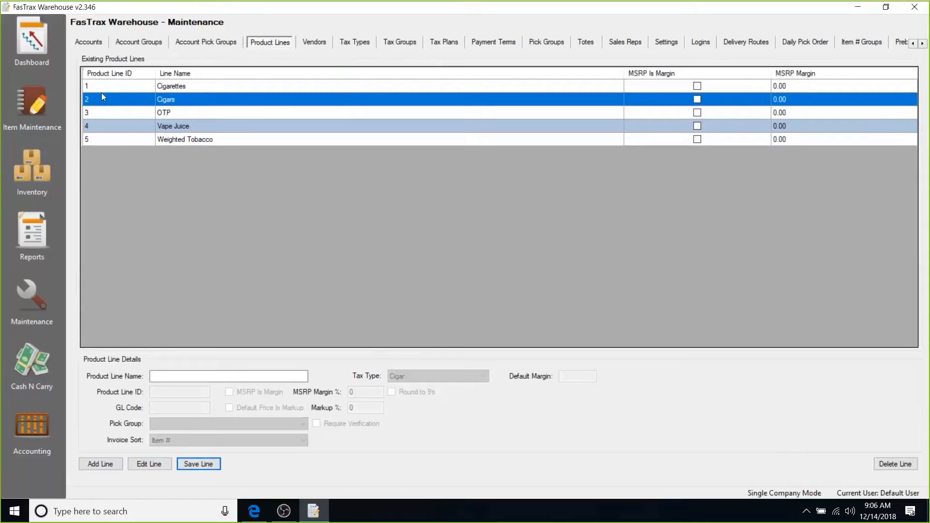
Assign the Weighted Tobacco tax type to the Weighted Tobacco product line and save the line.
click(171, 144)
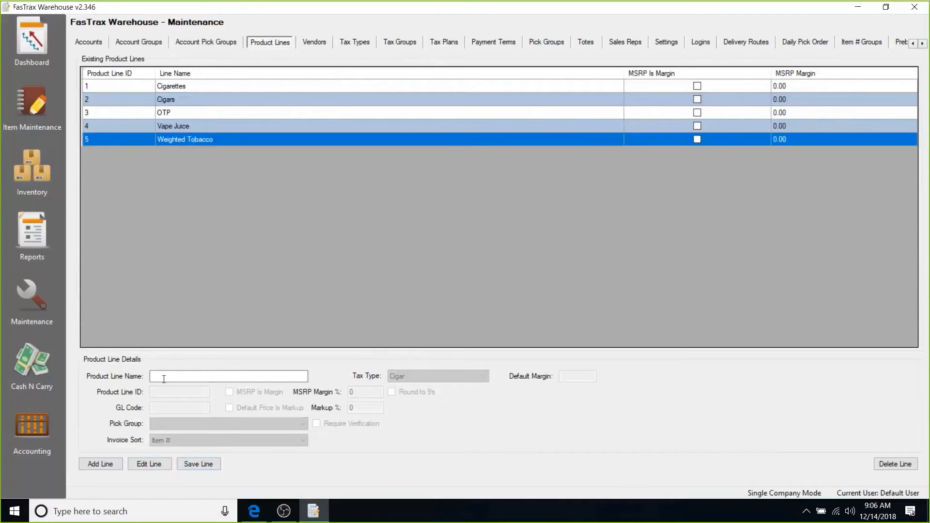
click(146, 466)
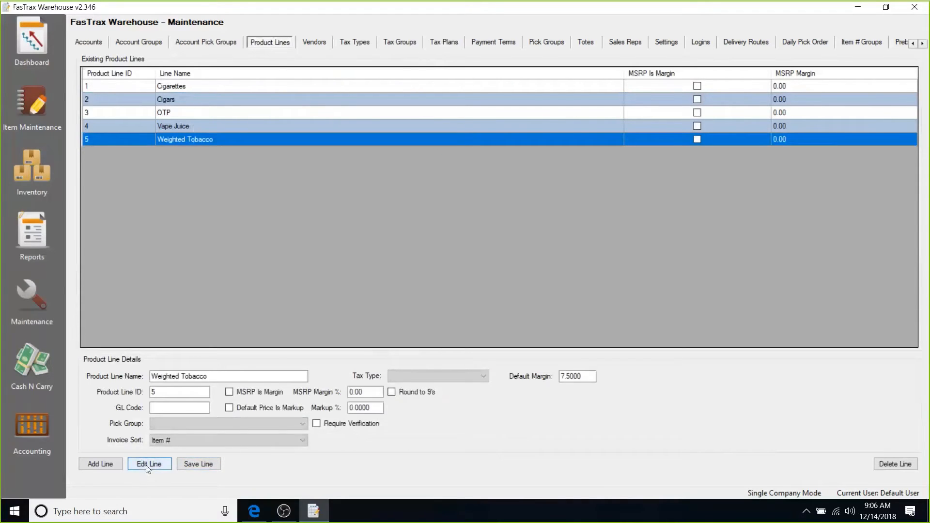
click(469, 376)
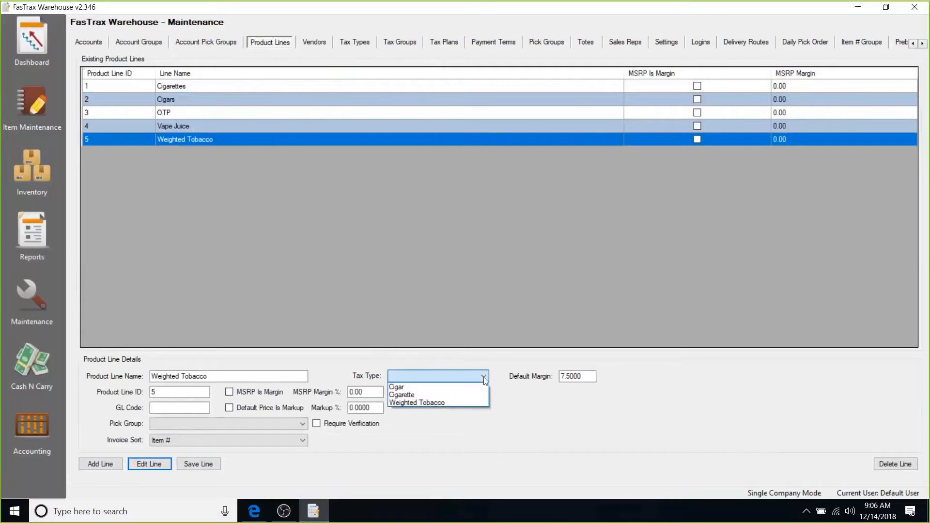
click(441, 402)
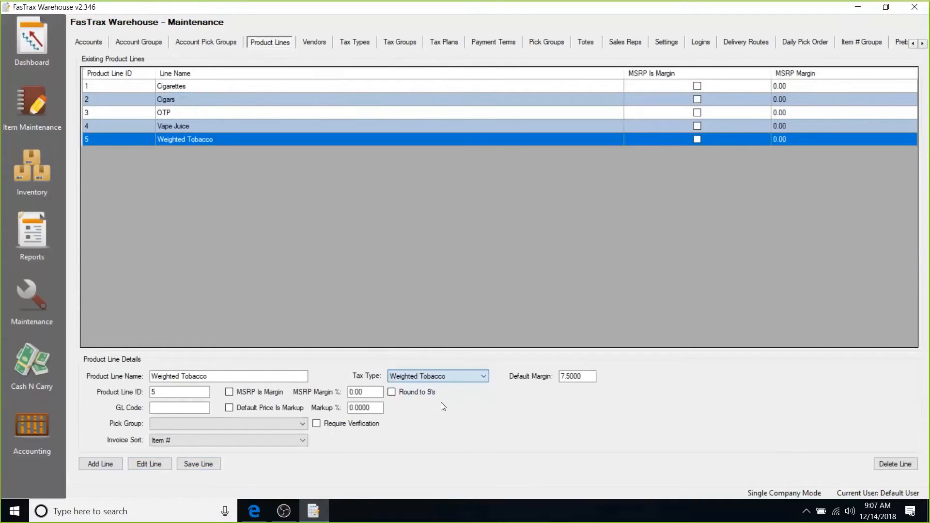
click(199, 467)
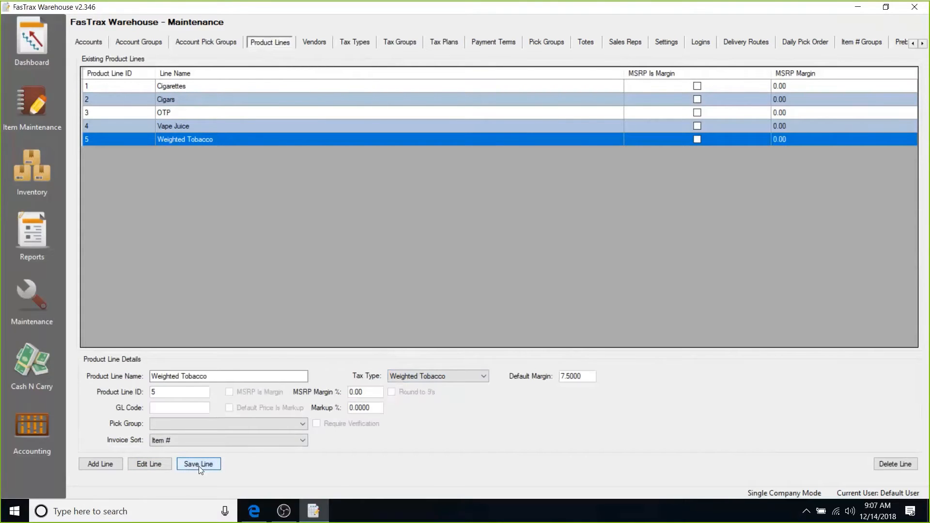
click(479, 292)
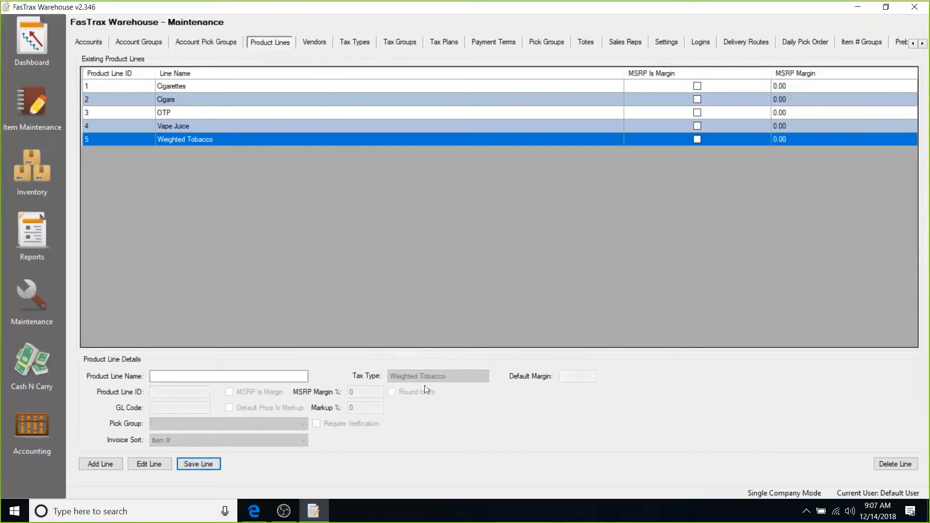
Open the AL Store 1 account to check its tax group assignment, and review the existing tax plans.
click(89, 43)
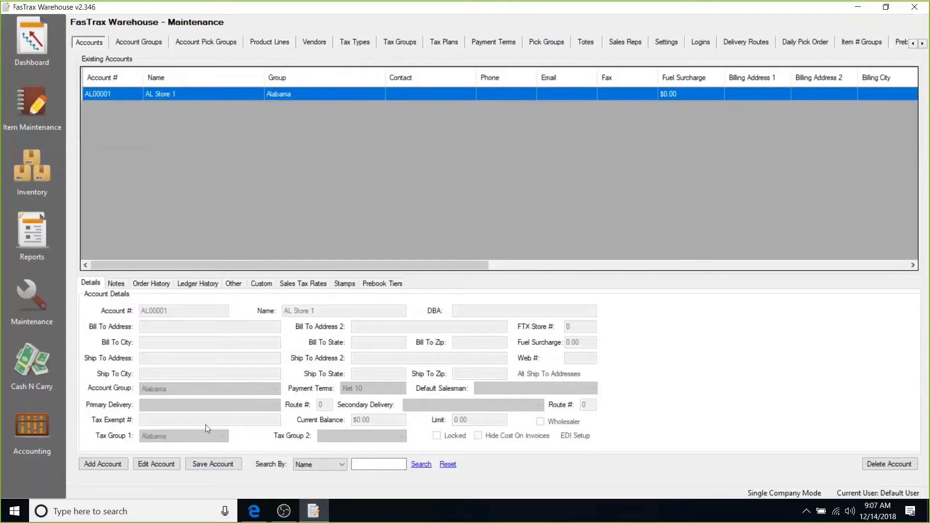
click(156, 464)
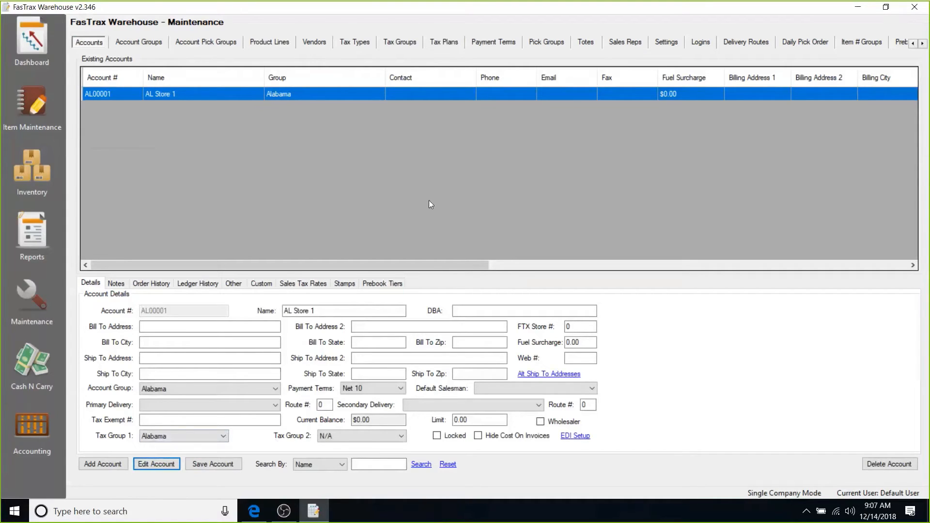
click(442, 43)
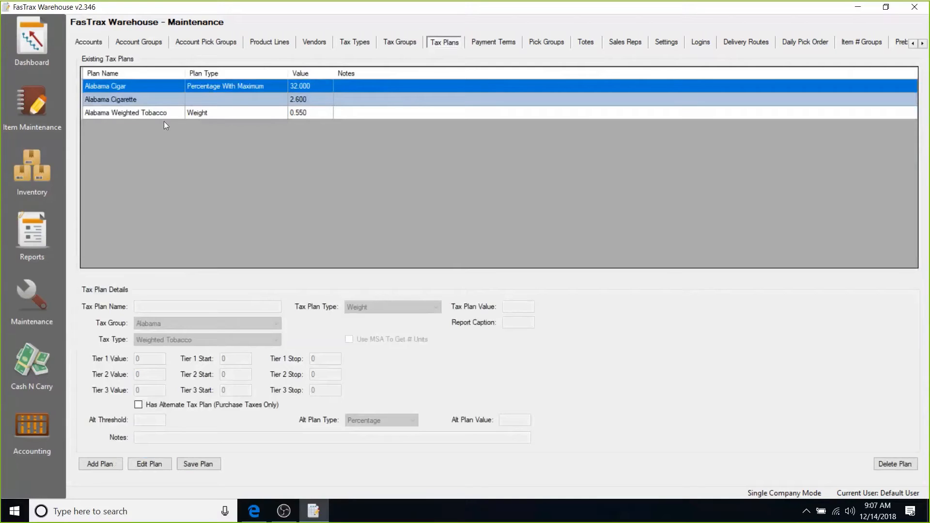
Create a new inventory order for the AL Store 1 account with the default order date.
click(32, 166)
click(116, 432)
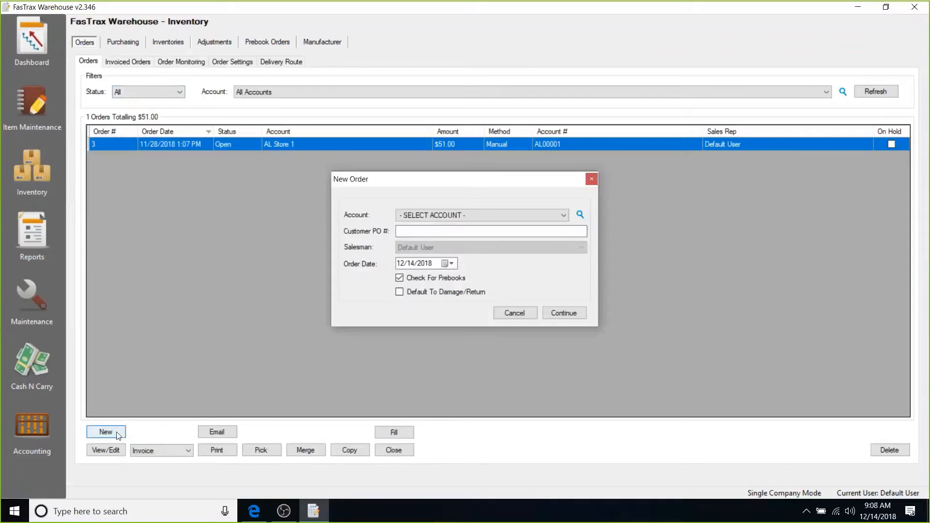
click(469, 215)
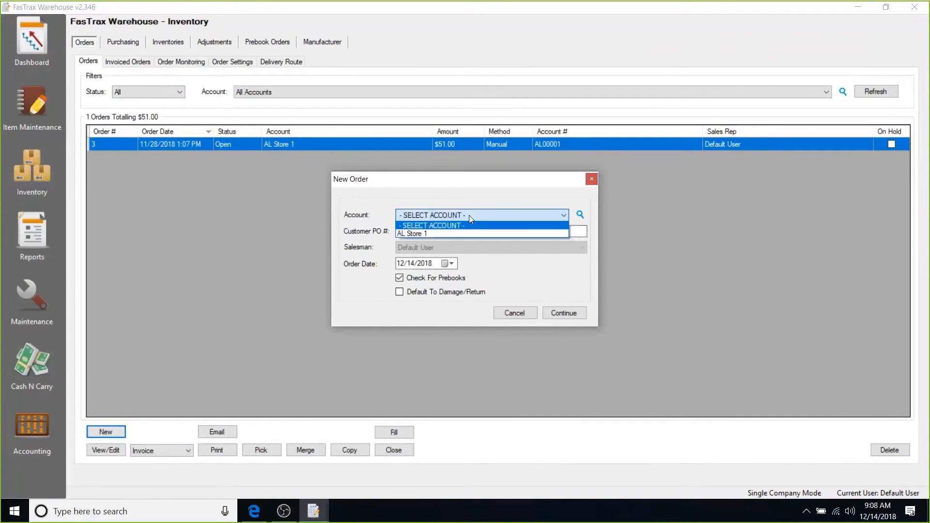
click(424, 233)
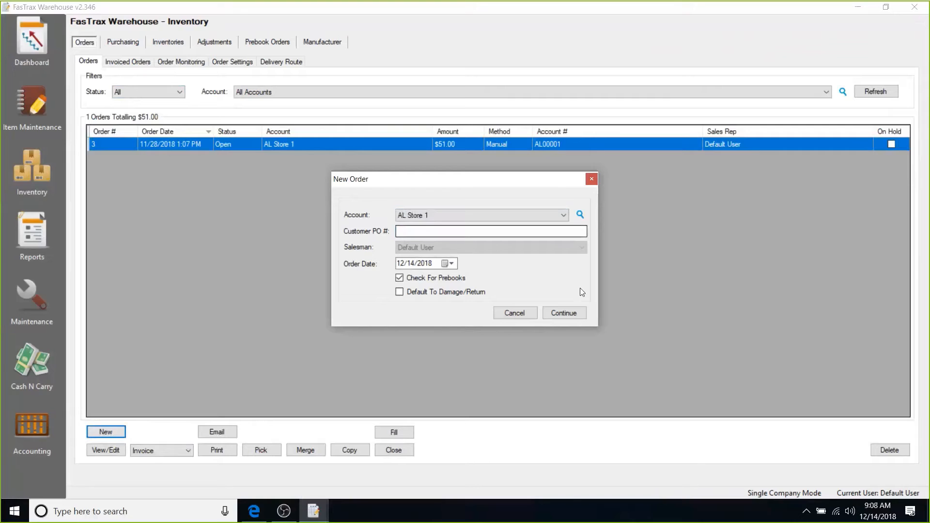
click(572, 312)
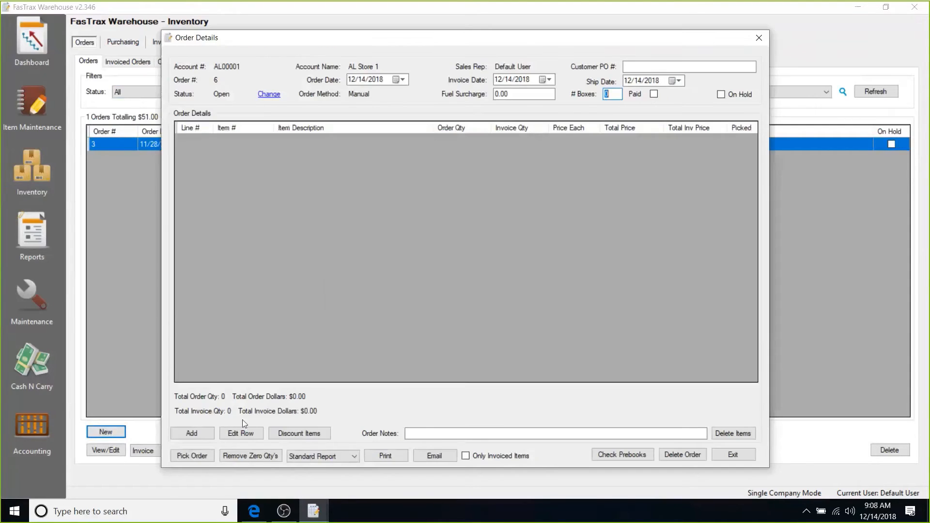
Look up item 3 in the new order's item entry to examine its tax.
click(192, 434)
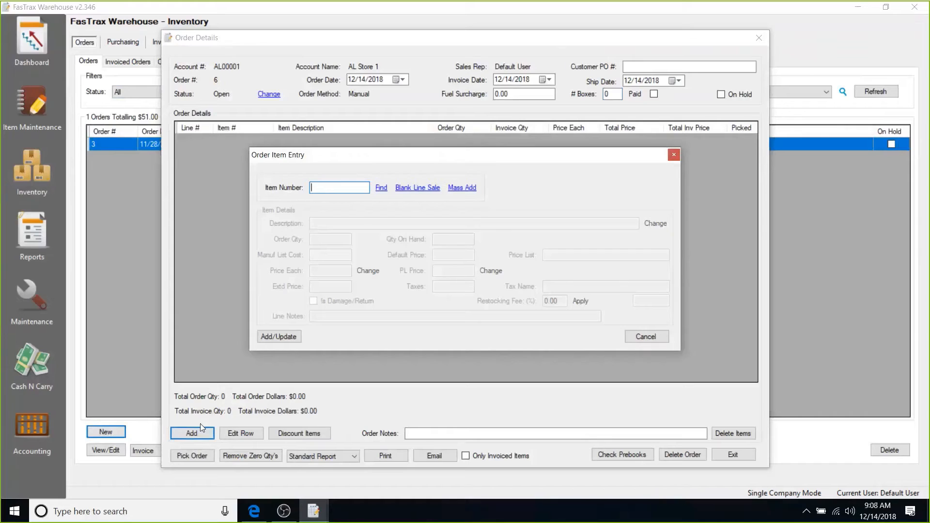
text(3)
key(Return)
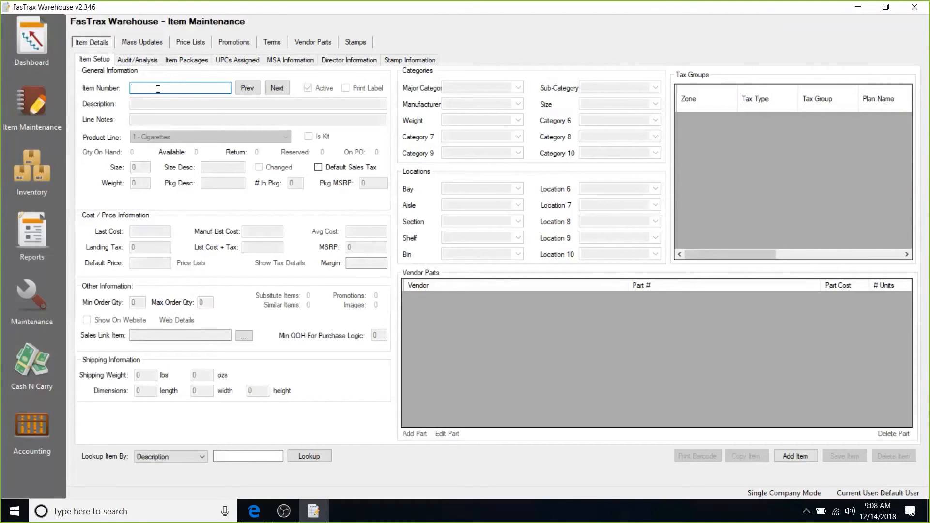
Look up item 3 in Item Maintenance and examine its number in package and weight.
text(3)
key(Return)
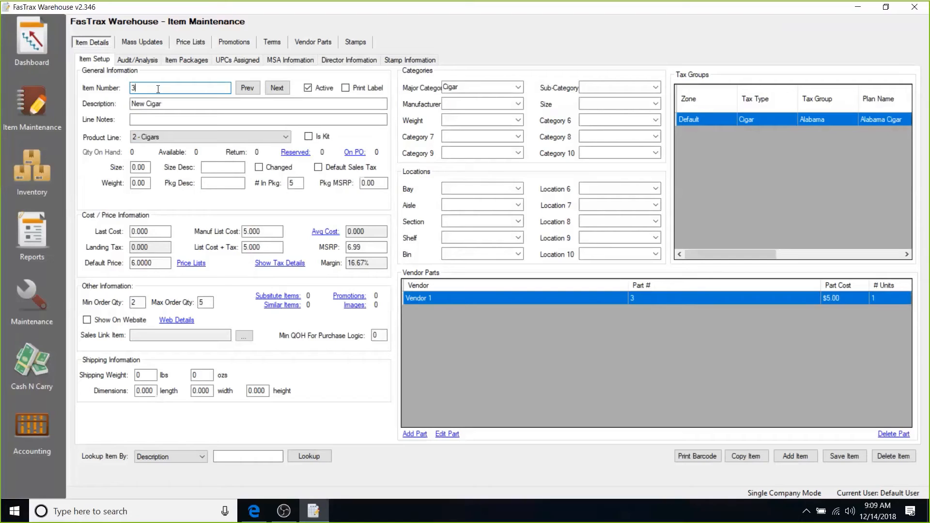
click(291, 184)
click(141, 183)
click(296, 184)
click(134, 183)
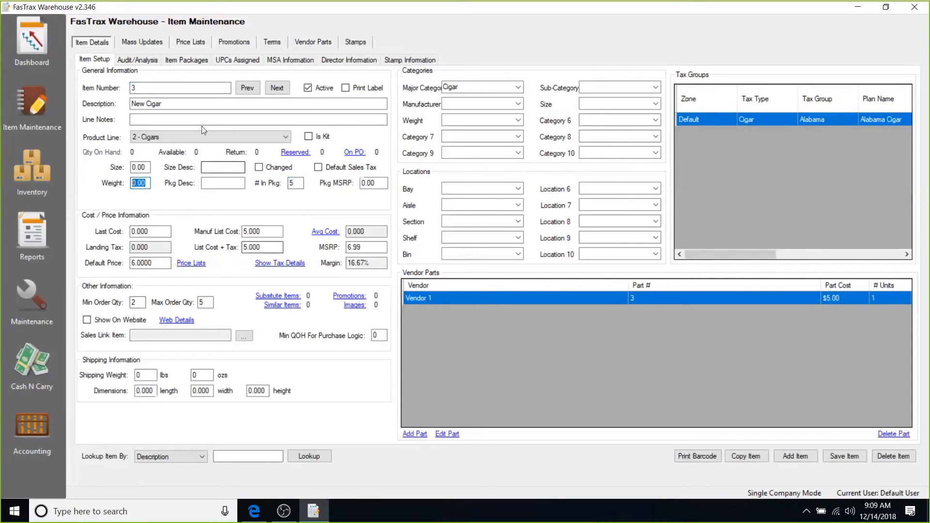
Check the list of existing items, and add a new item with item number 7.
click(140, 42)
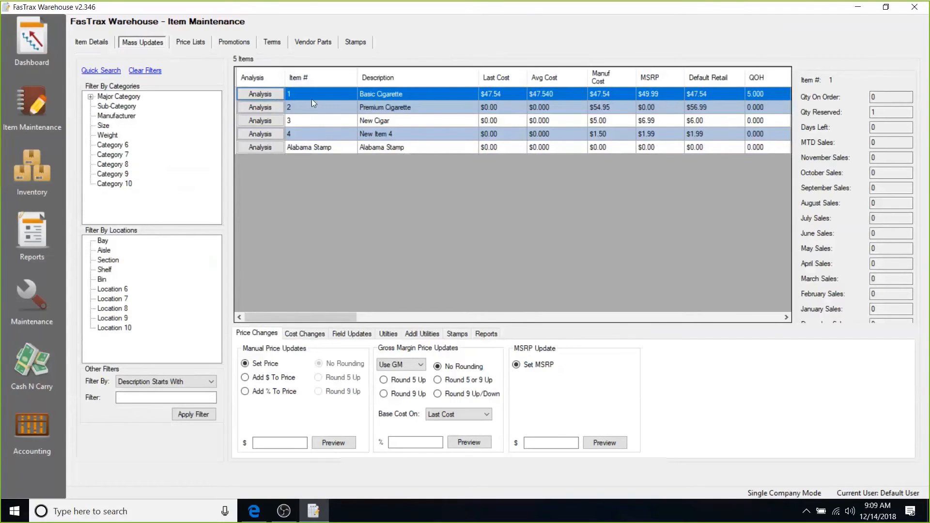
click(32, 102)
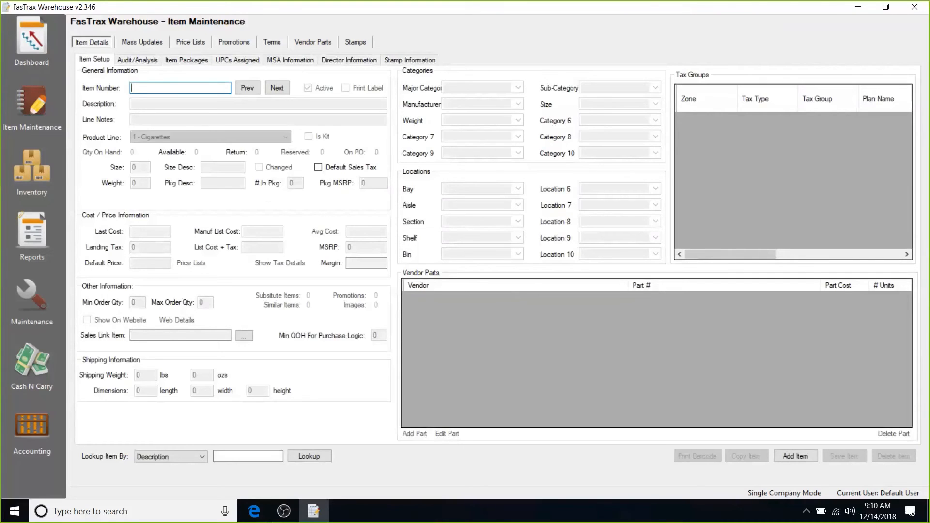
text(7)
key(Return)
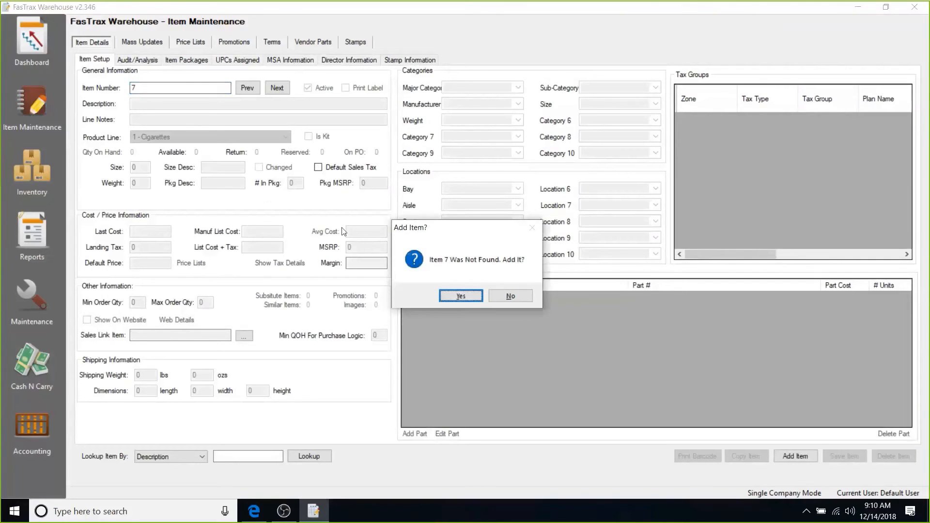
click(446, 297)
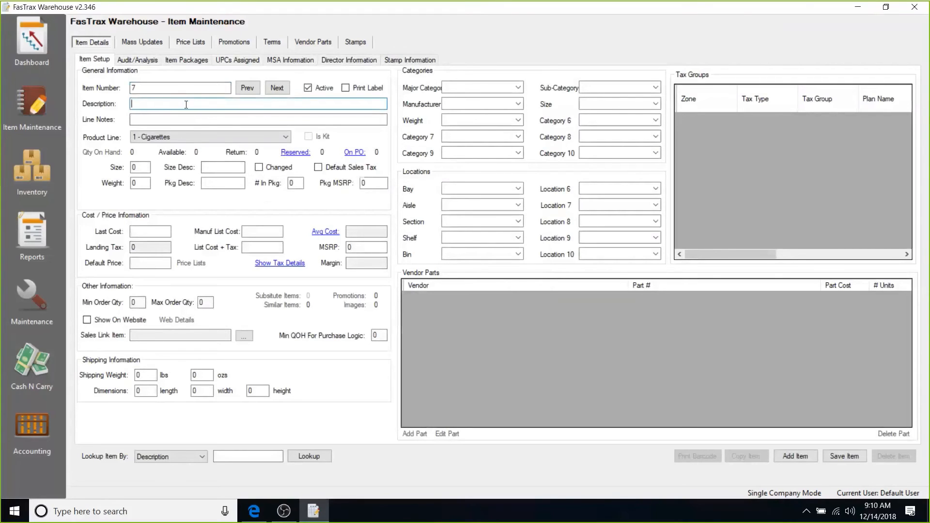
Describe item 7 as Weighted Tobacco and assign it to the product line 5 - Weighted Tobacco.
text(Wi)
text(eighted T)
text(obacco)
click(286, 140)
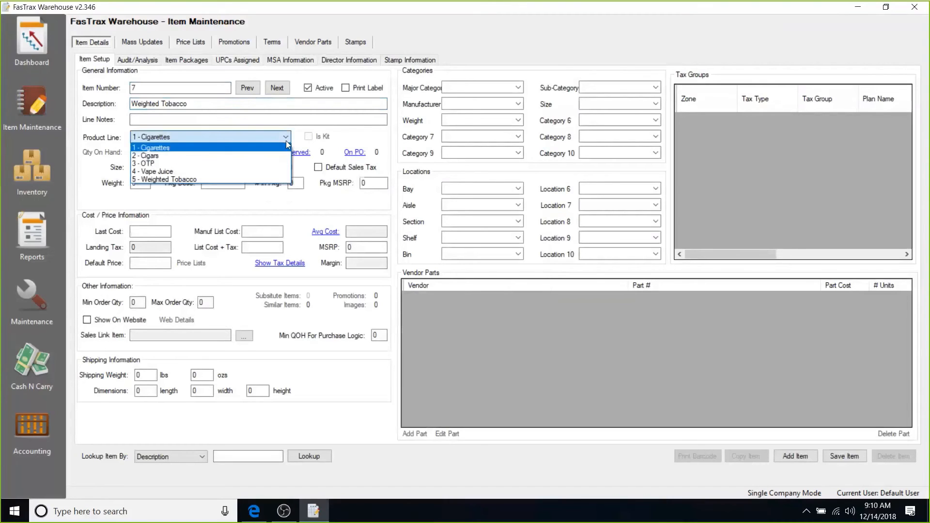
click(234, 179)
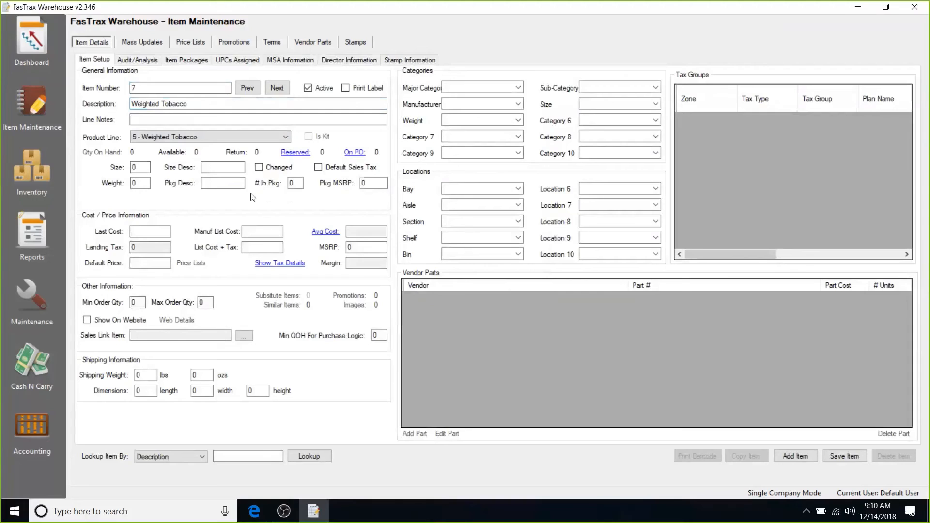
Set item 7's number in package to 2 and its weight to 1.2.
double_click(292, 183)
text(2)
double_click(138, 184)
text(1.2)
Set item 7's manufacturer list cost to 4.99 and default price to 5.49, and save the item.
click(256, 232)
text(4.98)
click(149, 264)
text(5.49)
click(841, 456)
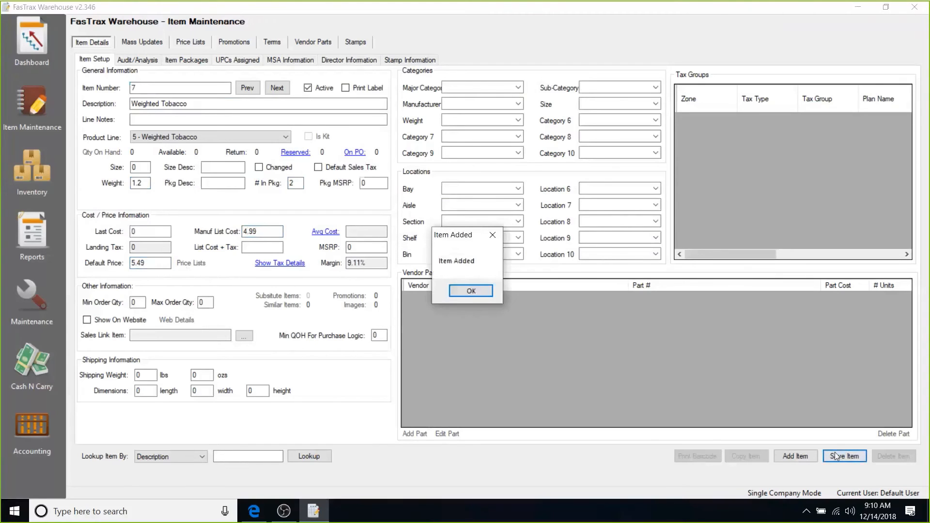
click(472, 291)
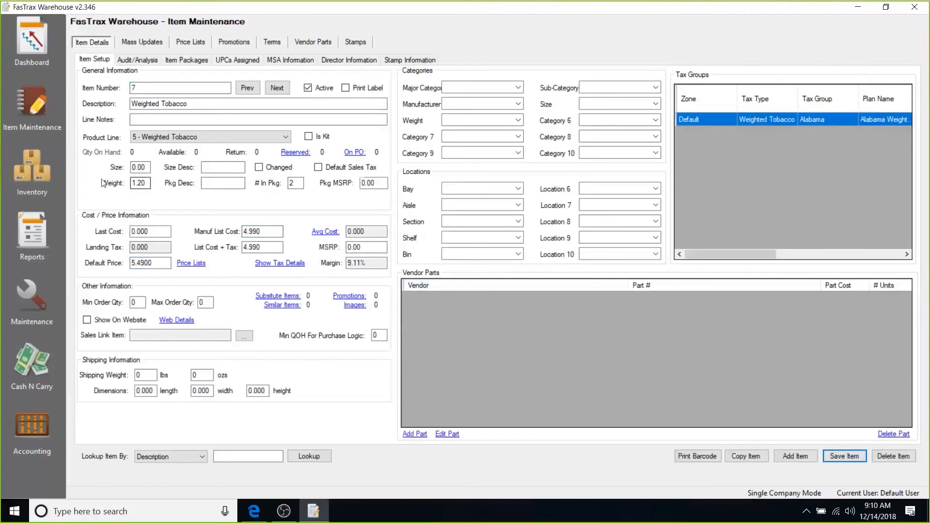
Create a new inventory order for the account AL Store 1, dated 12/14/2018 with the prebook check enabled.
click(31, 171)
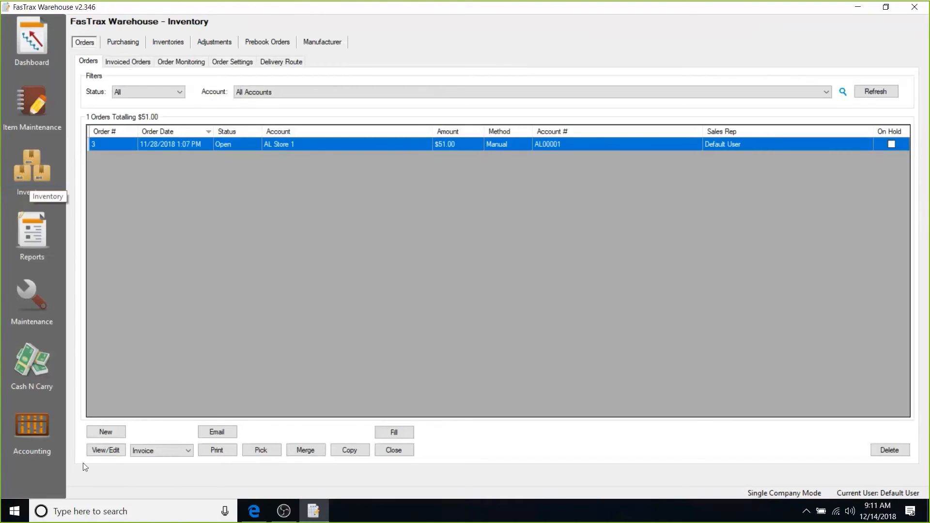
click(104, 432)
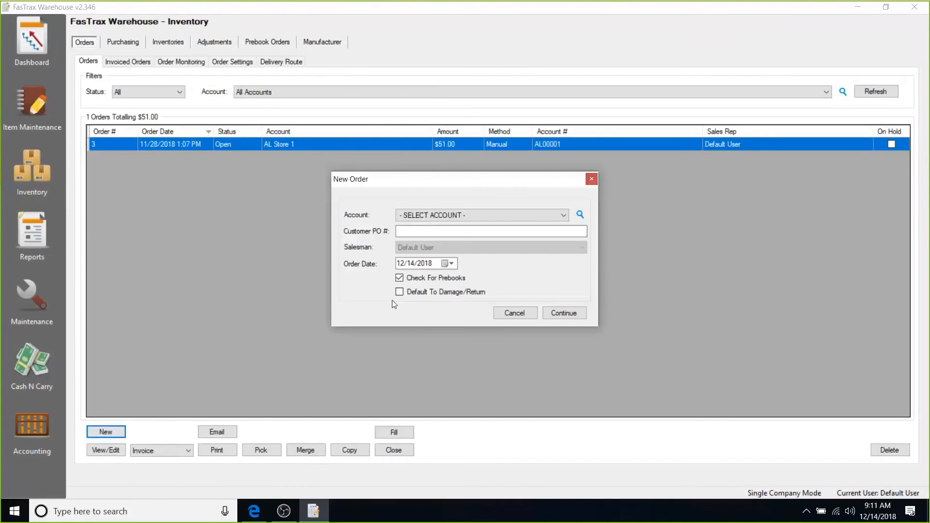
click(459, 215)
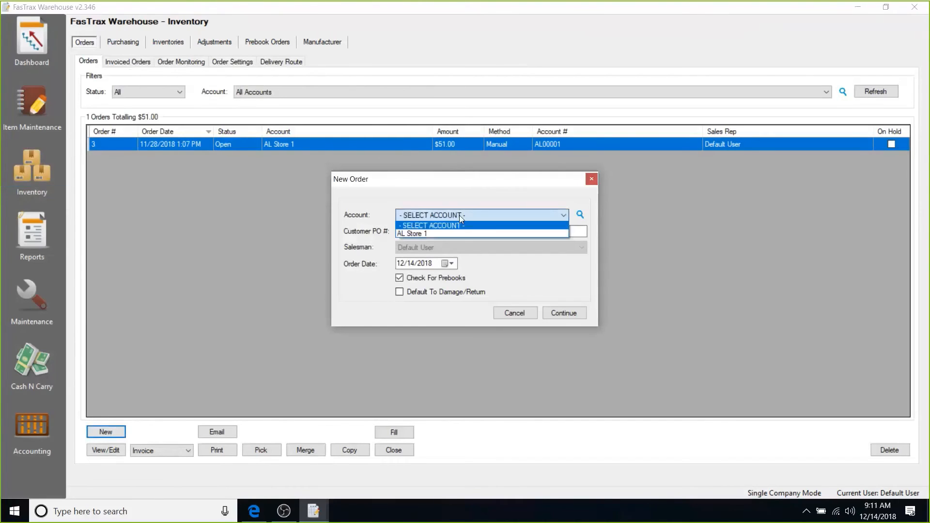
click(442, 233)
click(562, 313)
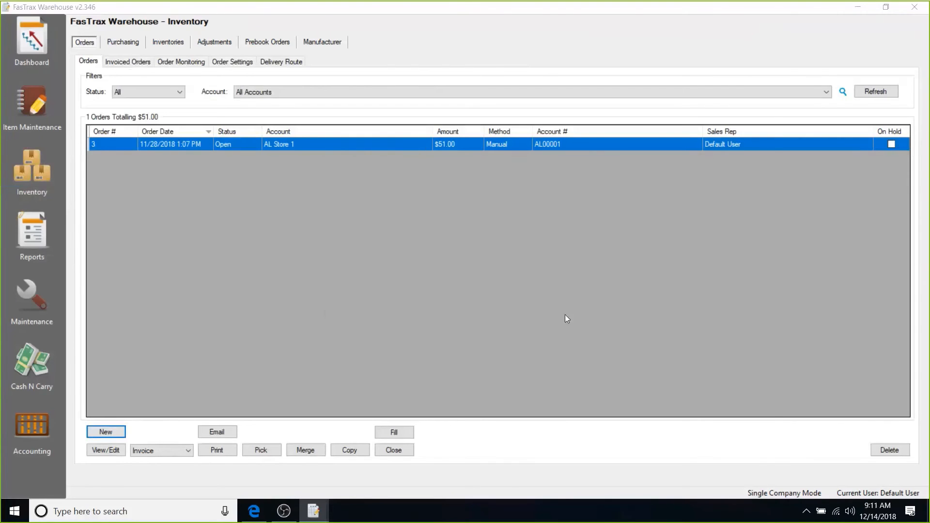
Add item 7, Weighted Tobacco, to the AL Store 1 order with an order quantity of 1.
click(203, 436)
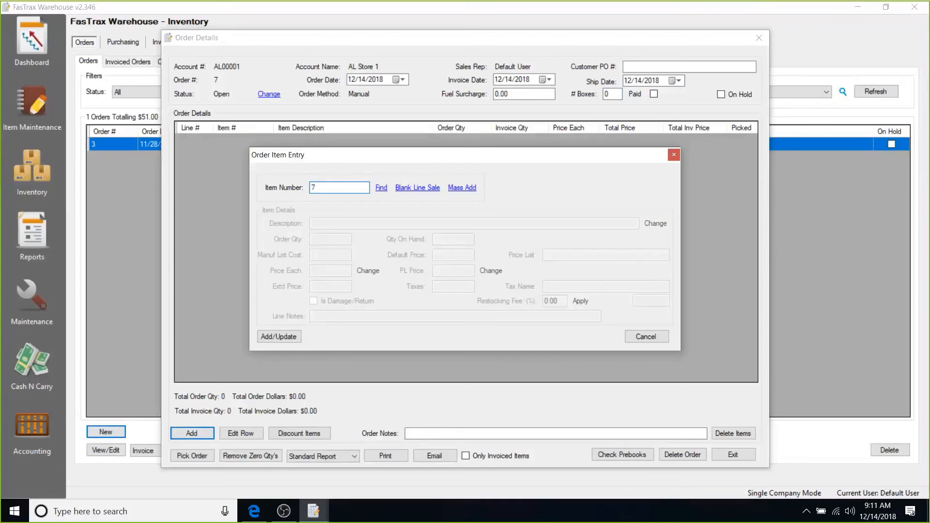
text(7)
key(Return)
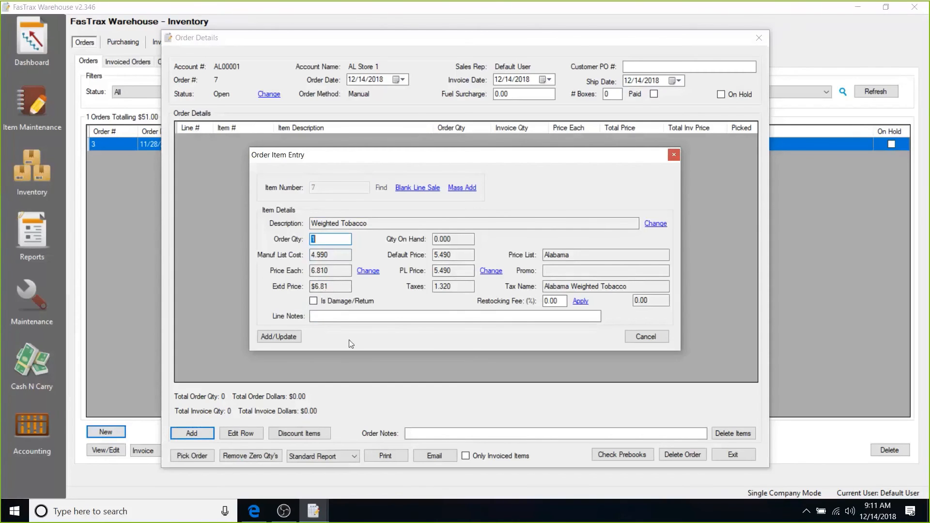
click(292, 333)
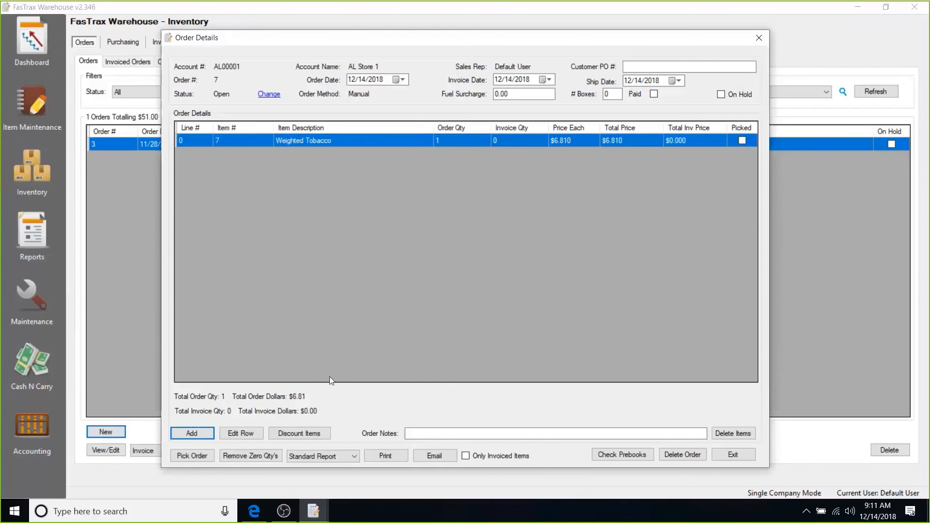
Try to add item 3, New Cigar, to the order with a quantity of 1, and exit the order.
click(208, 433)
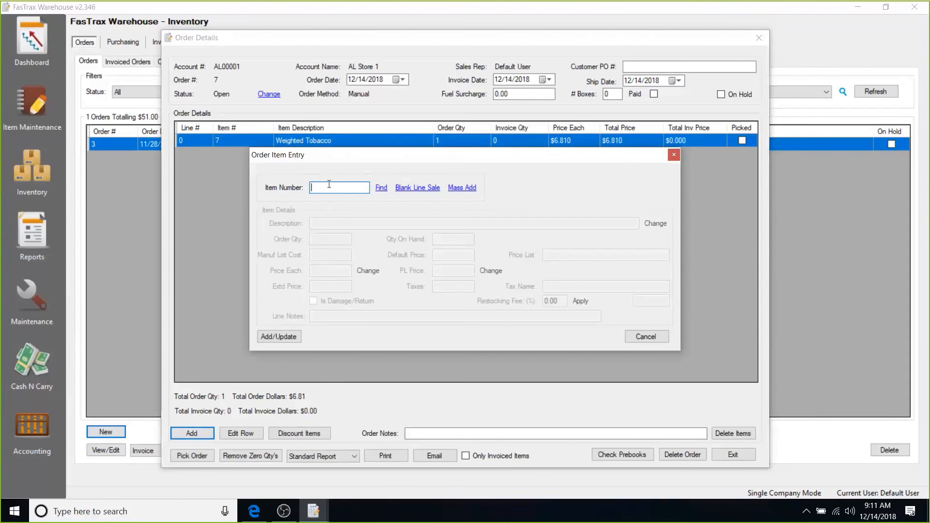
text(3)
key(Return)
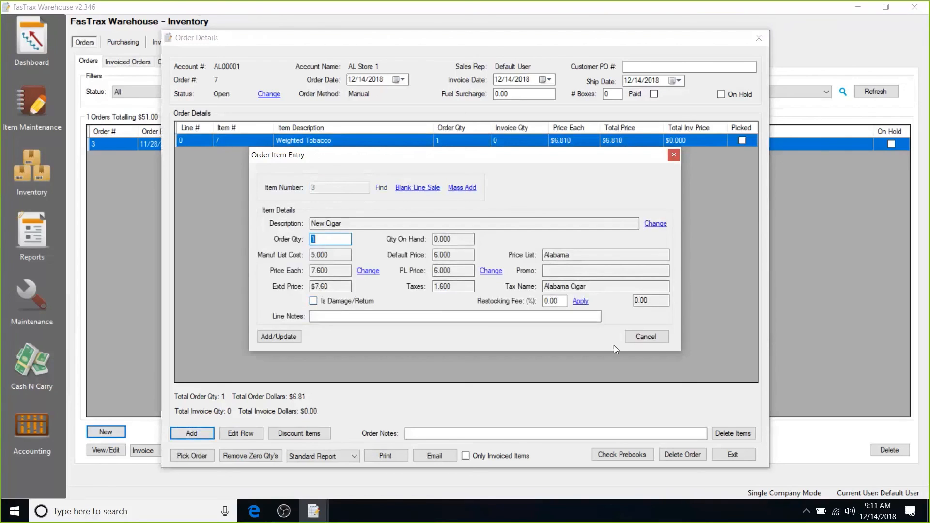
click(277, 336)
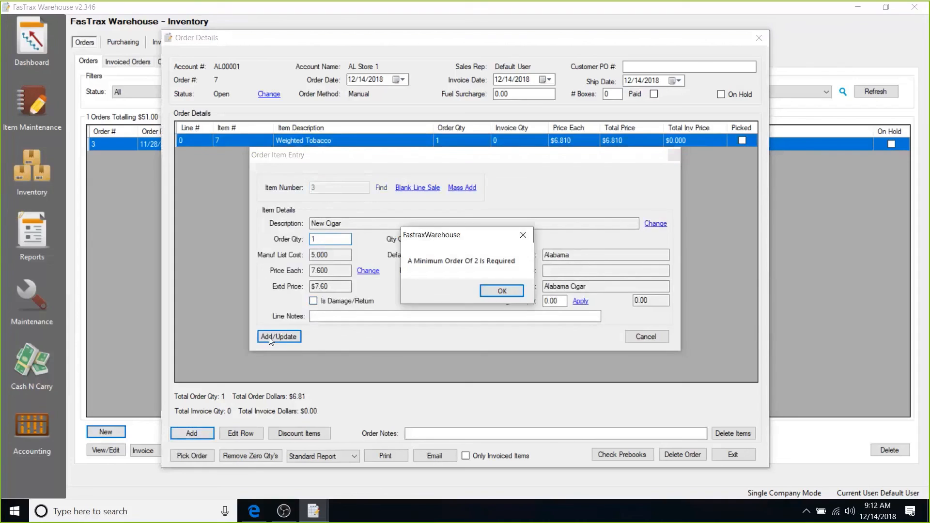
click(502, 291)
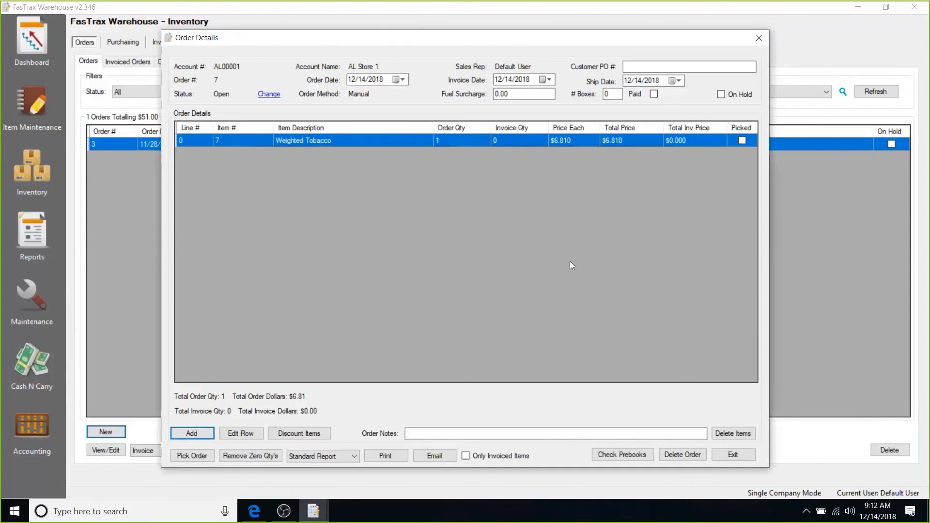
click(739, 456)
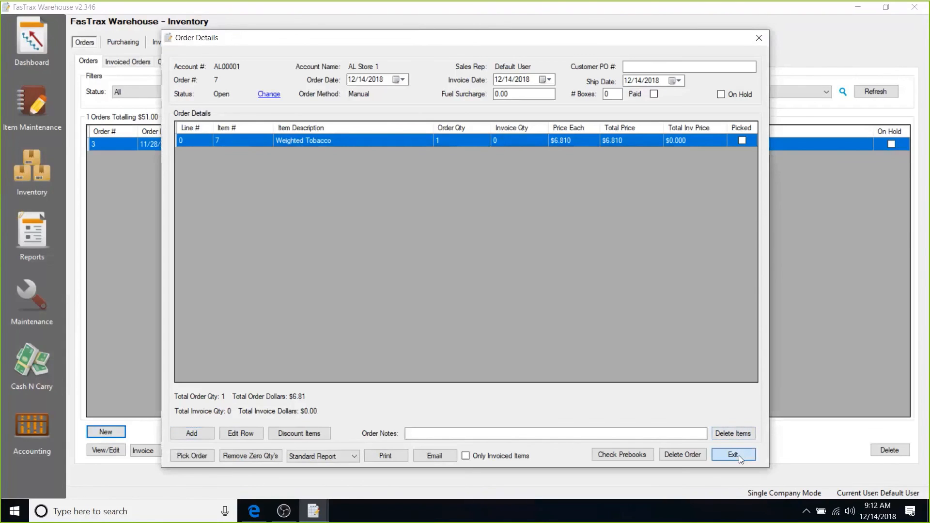